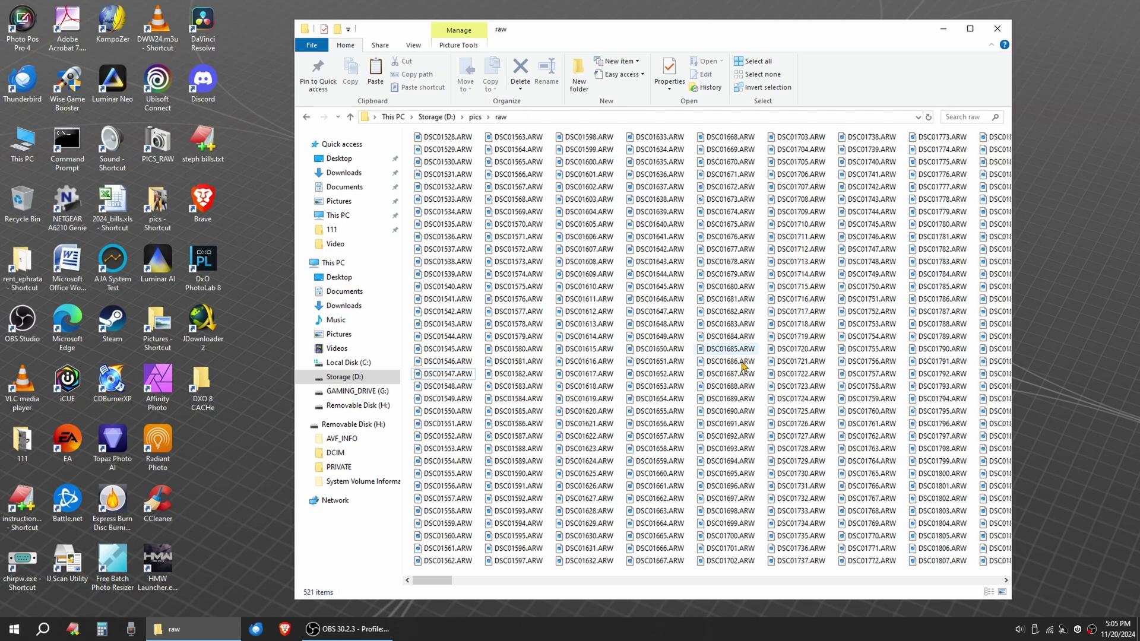
# Select DSC01528.ARW in the raw folder and bring up its context menu to open it in DxO PhotoLab 8
pyautogui.scroll(-5, 758, 460)
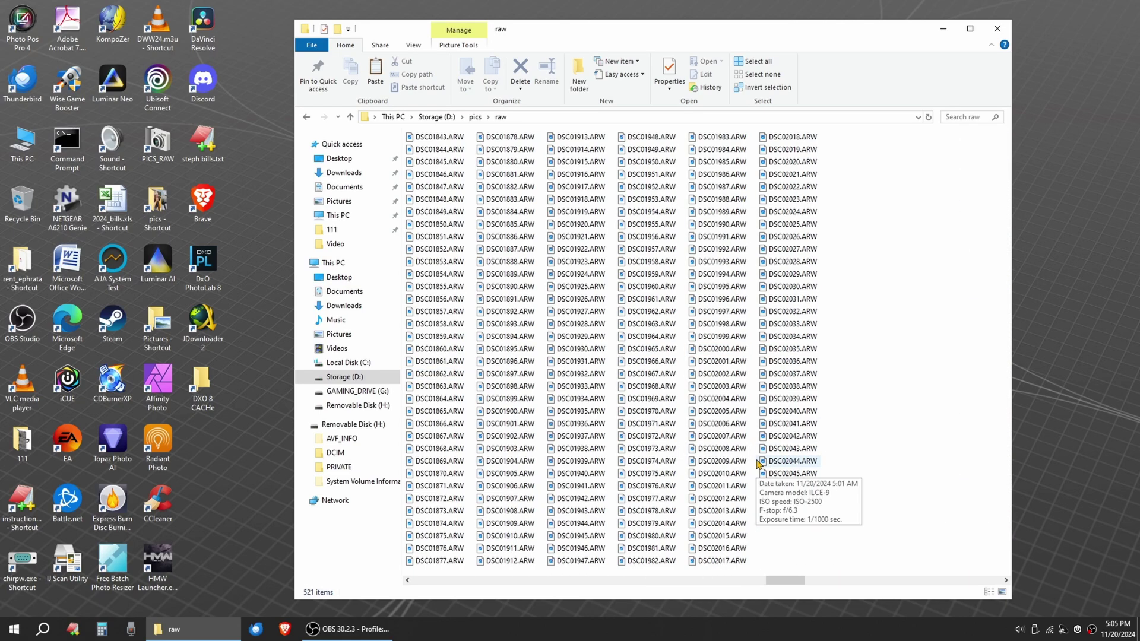
pyautogui.scroll(5, 758, 463)
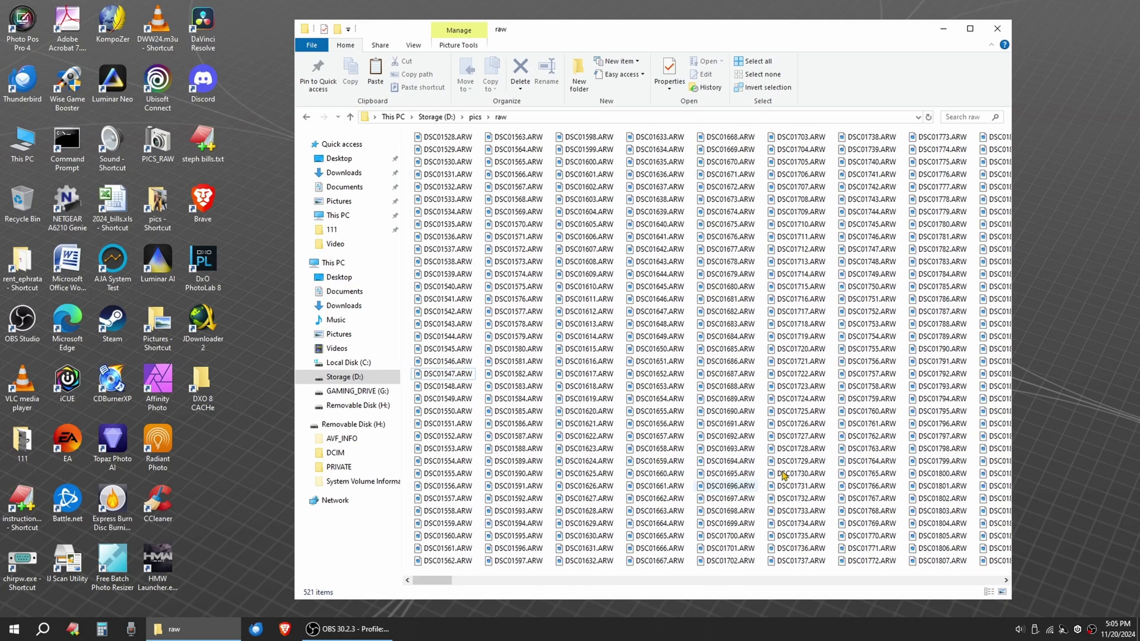
pyautogui.click(459, 138)
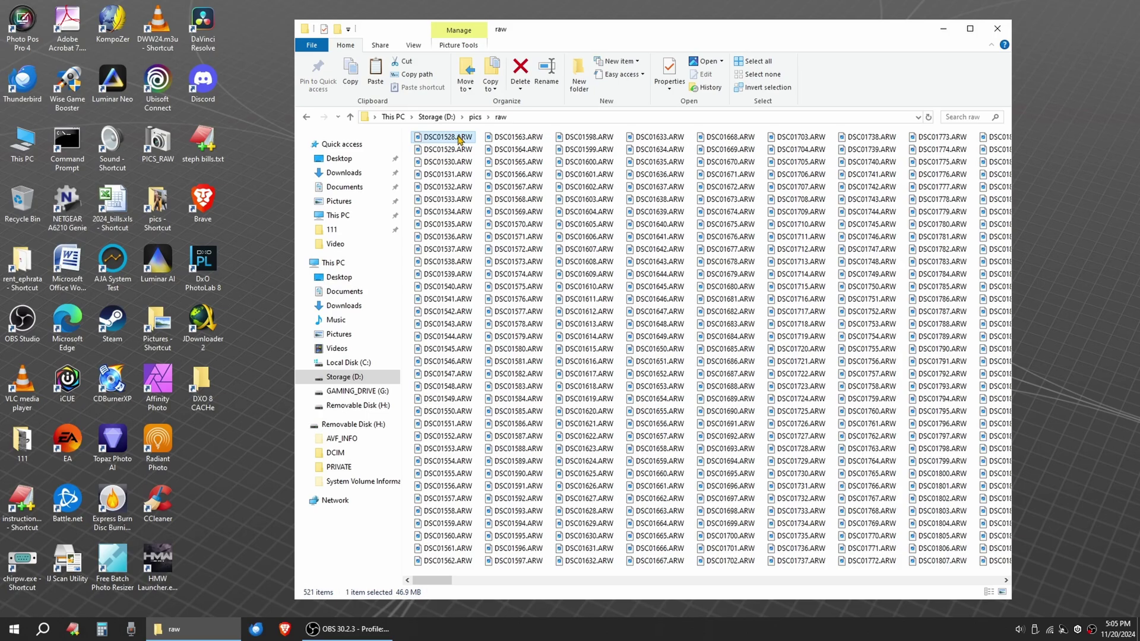
pyautogui.rightClick(456, 136)
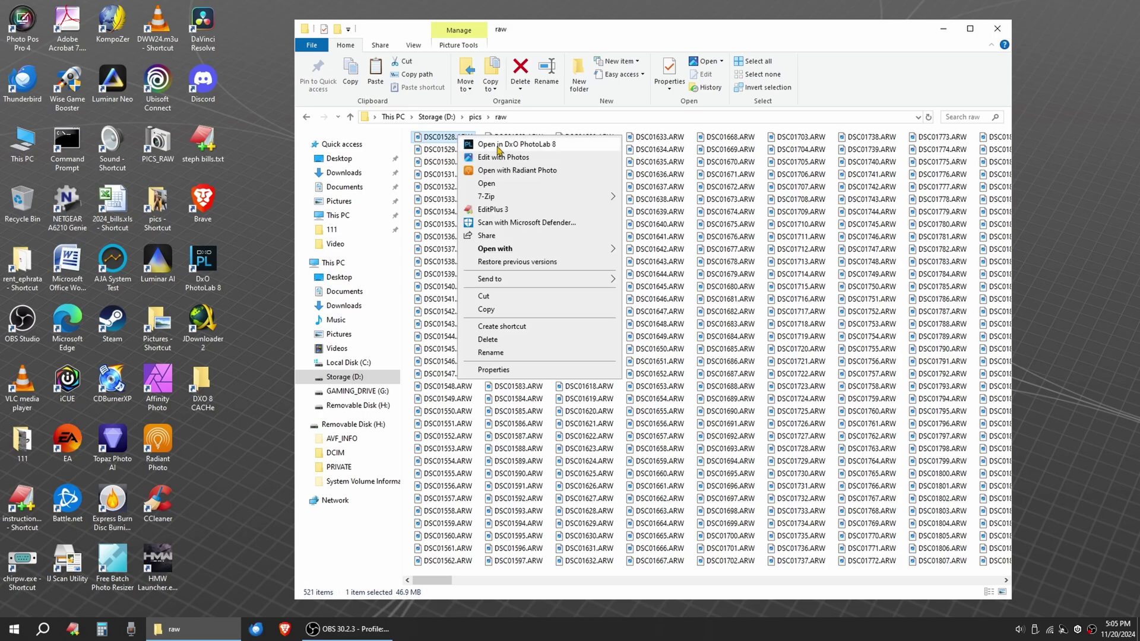
# Show the eagle photo DSC01827 from the filmstrip and select all 521 images
pyautogui.press('Escape')
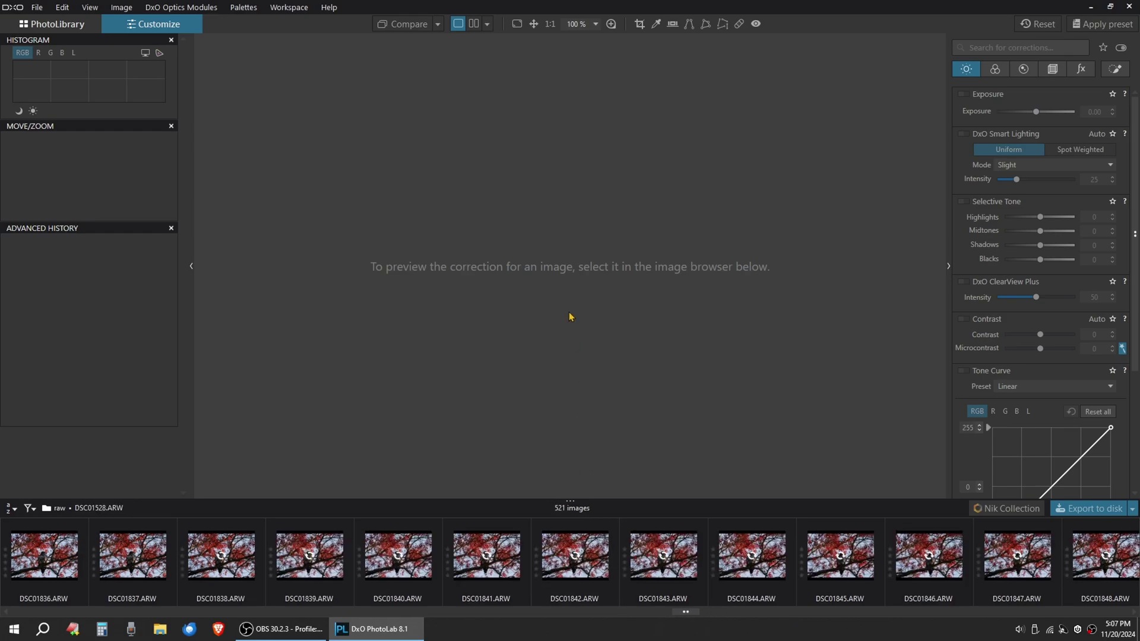
pyautogui.press('Home')
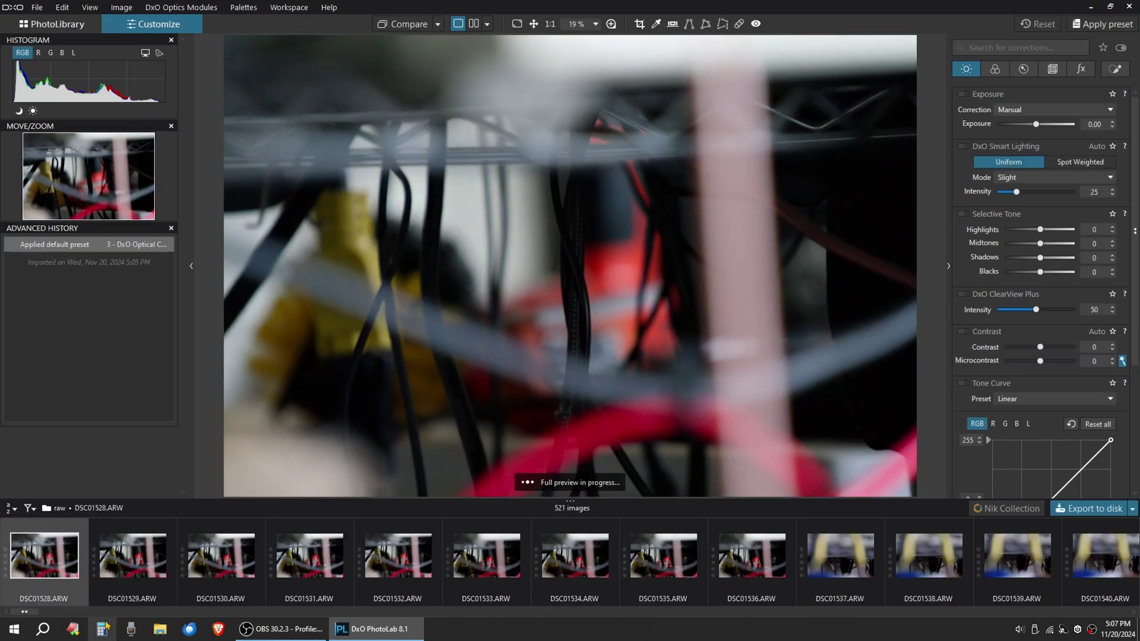
pyautogui.moveTo(25, 611); pyautogui.dragTo(649, 610)
pyautogui.click(587, 537)
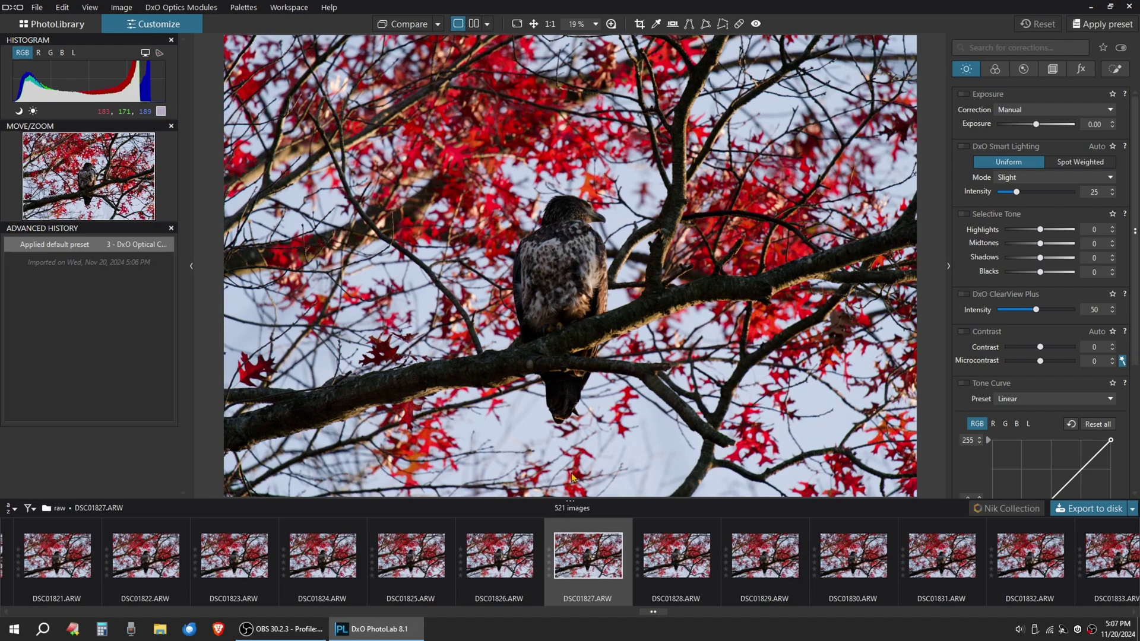
pyautogui.hotkey('ctrl', 'a')
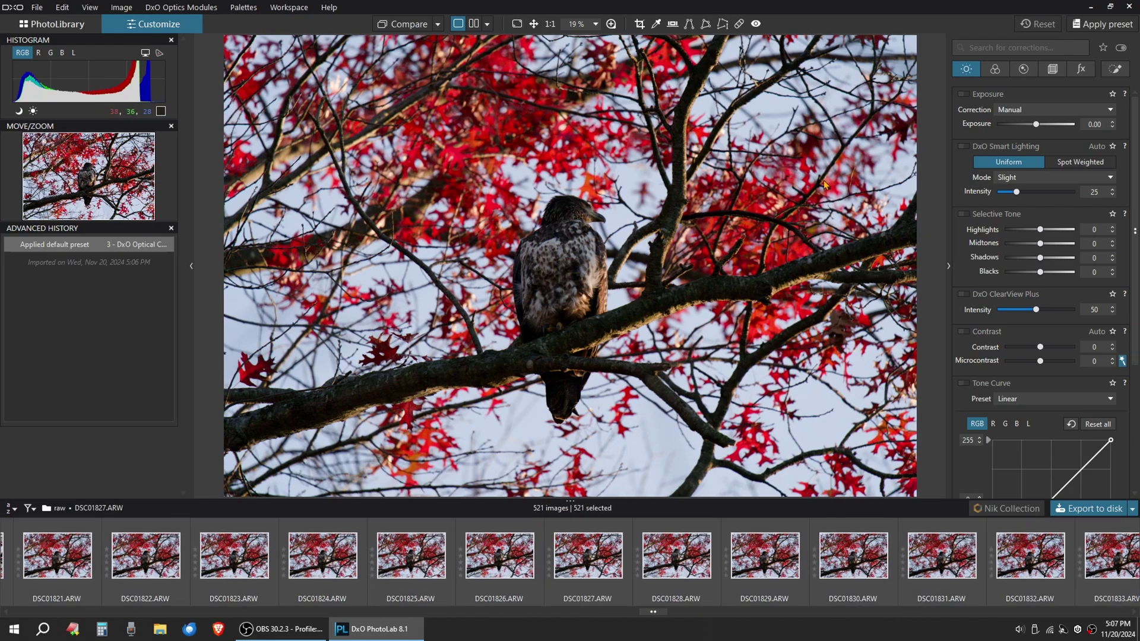
# Apply the cv20 preset, with ClearView Plus 20, to the 521 selected photos
pyautogui.click(1097, 31)
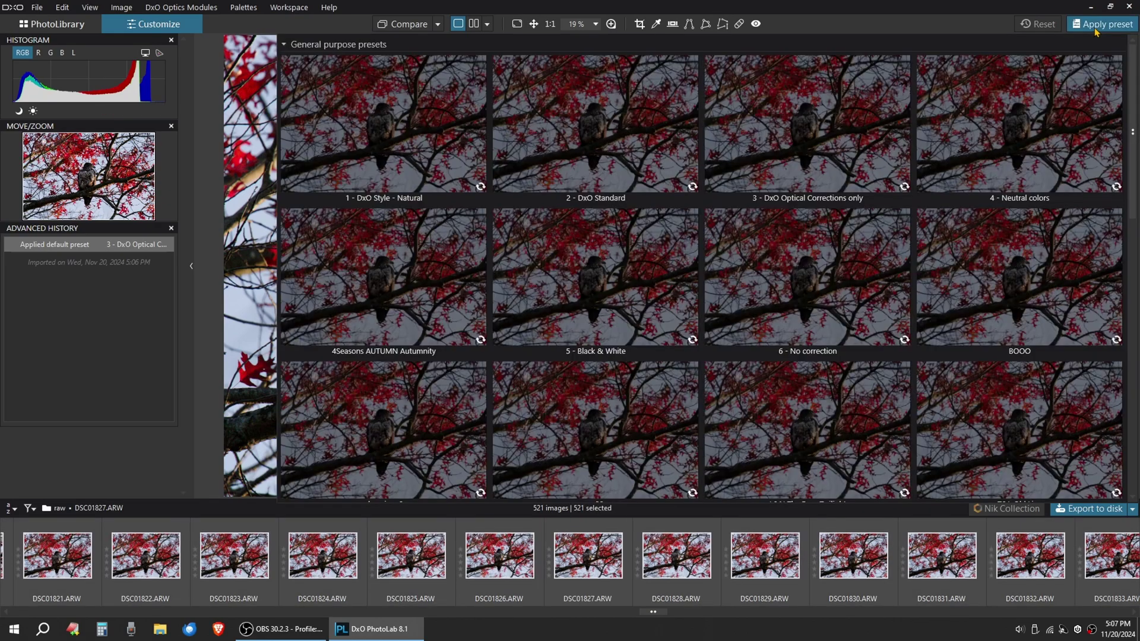
pyautogui.scroll(-1, 586, 367)
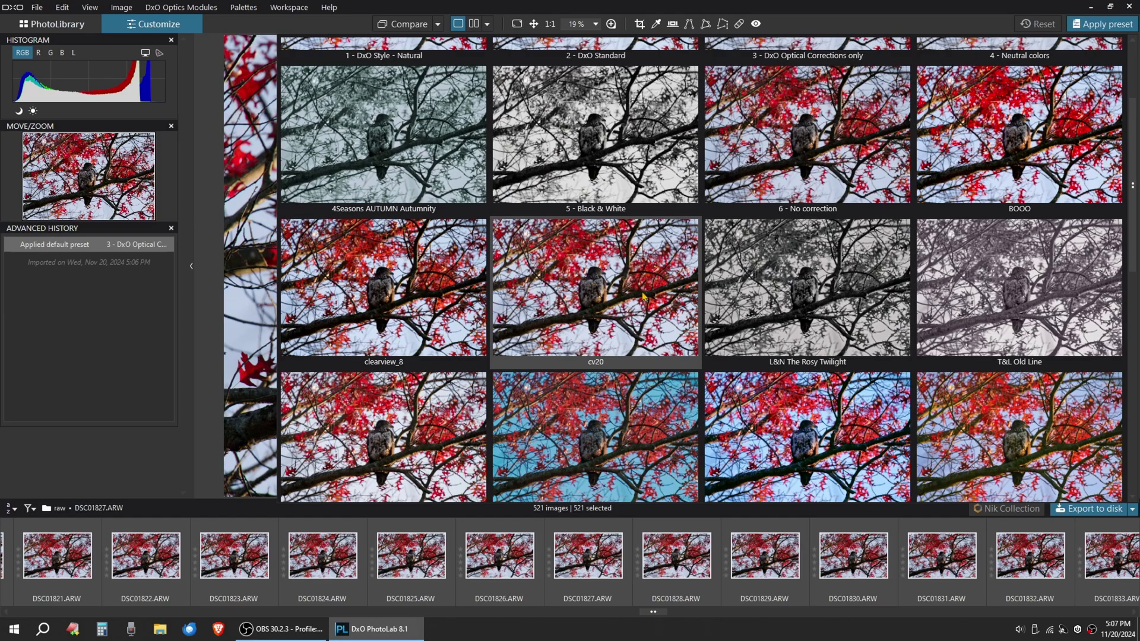
pyautogui.click(597, 309)
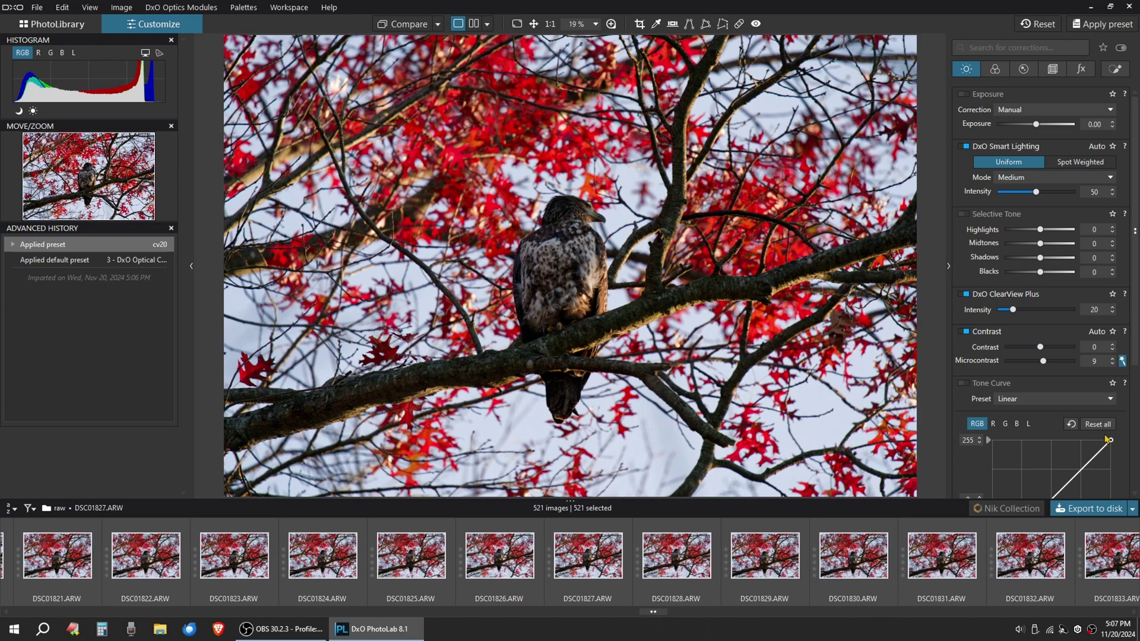
# Enable DxO denoising in the Detail palette in DeepPRIME XD/XD2s mode, luminance 40
pyautogui.click(1024, 69)
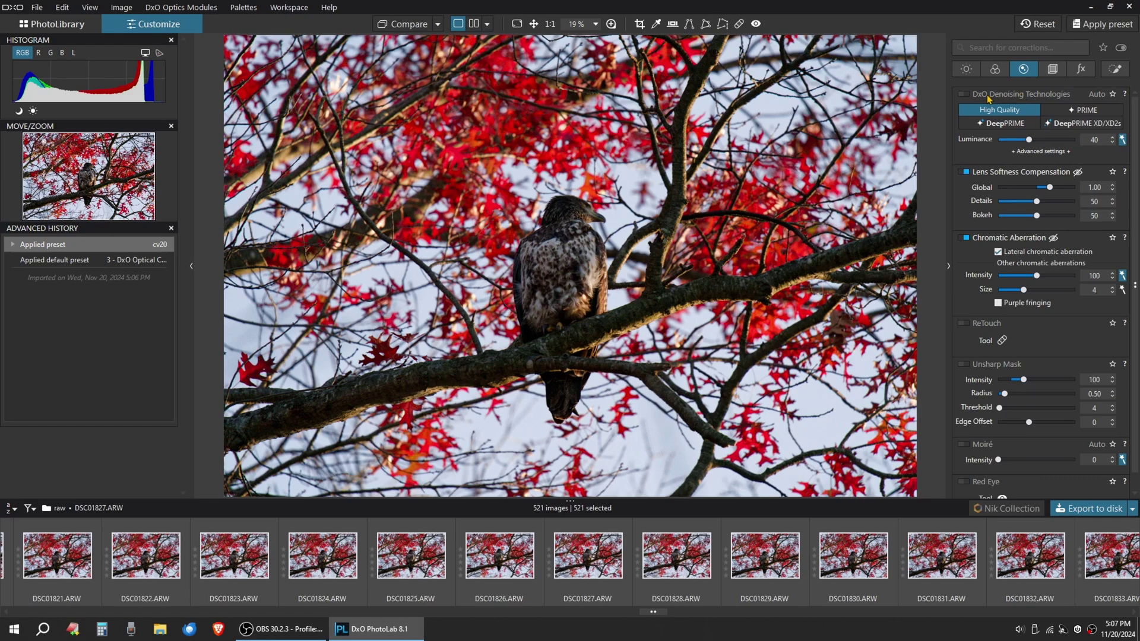
pyautogui.click(964, 95)
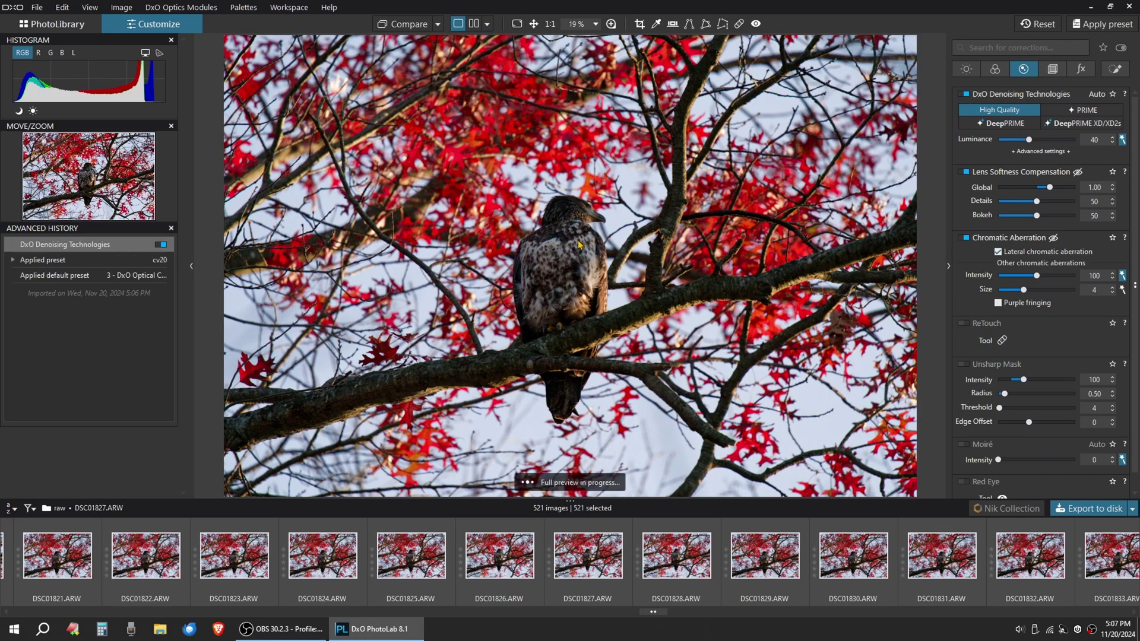
pyautogui.click(1075, 124)
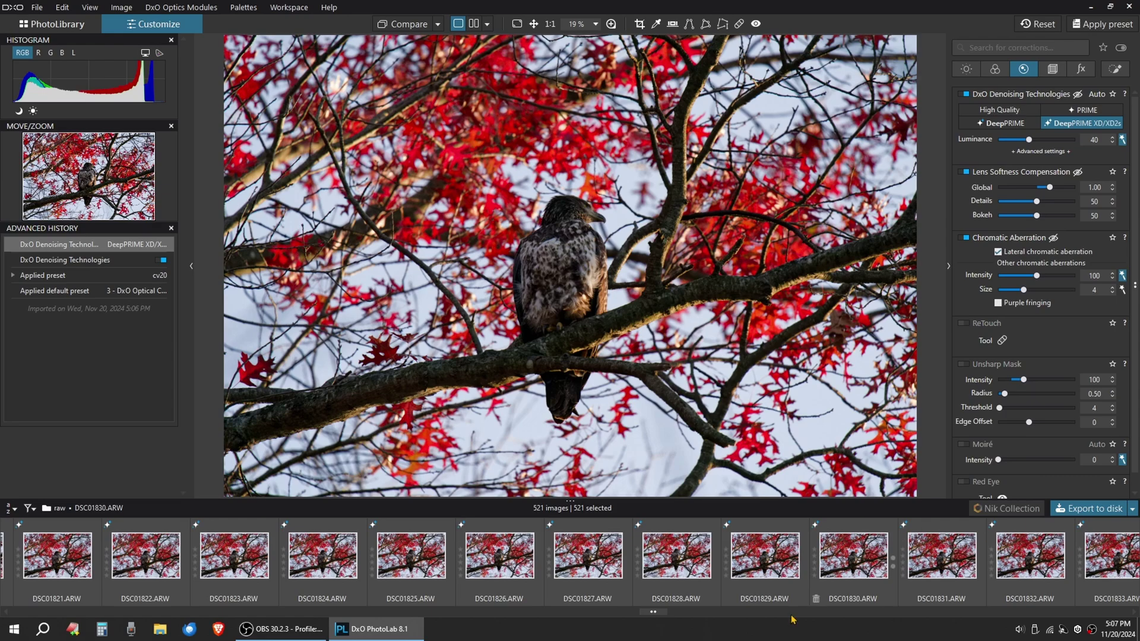
pyautogui.moveTo(653, 612); pyautogui.dragTo(1133, 615)
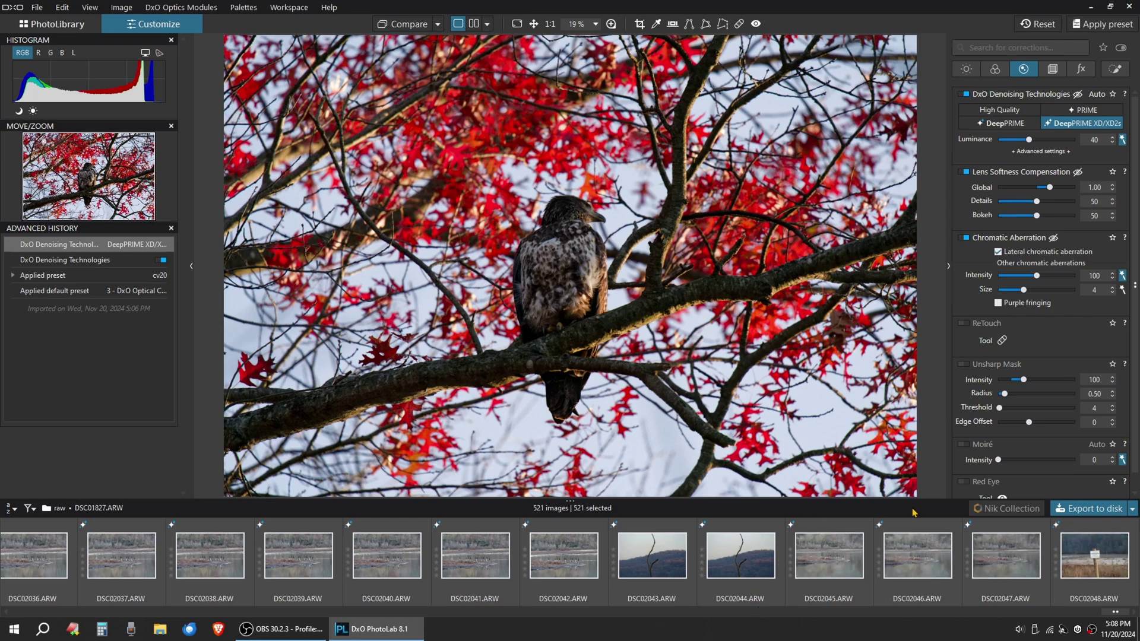
# Open the Export to disk settings and browse the destination picker up to the November folder
pyautogui.click(1091, 510)
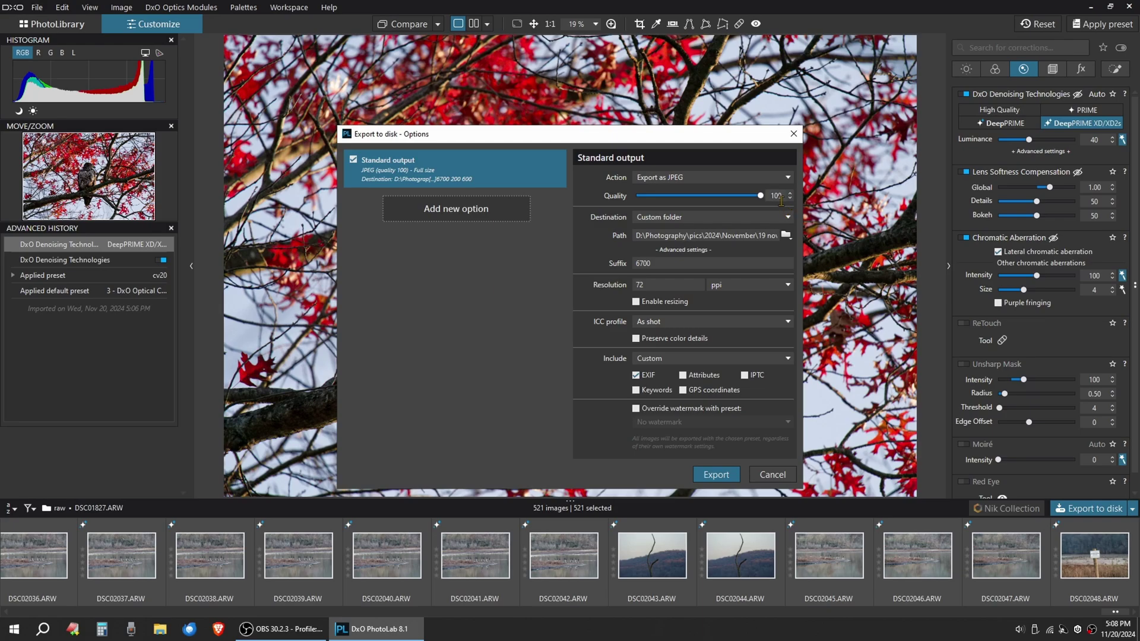
pyautogui.click(786, 235)
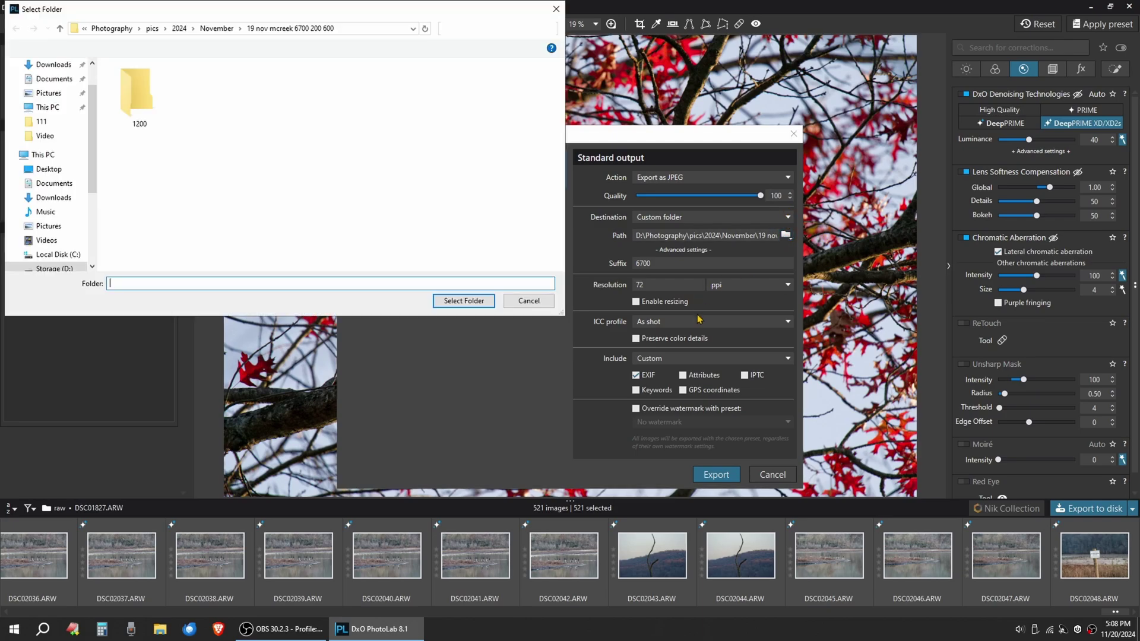
pyautogui.click(223, 30)
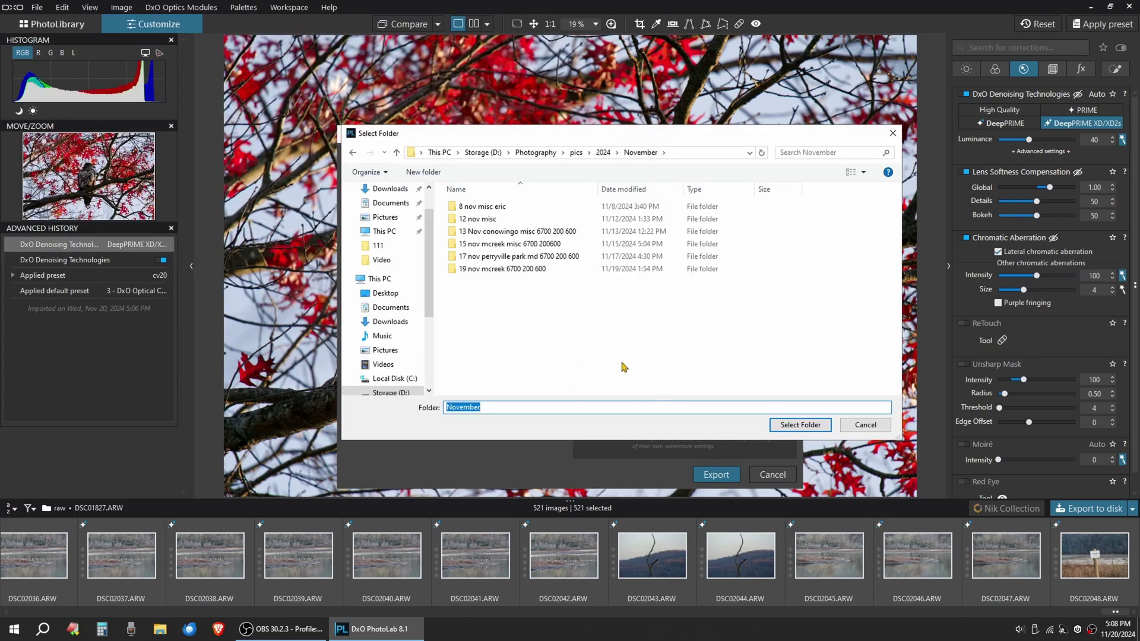
# Create the folder '20 Nov mc a9 200-600' in November and select it as the export destination
pyautogui.rightClick(538, 327)
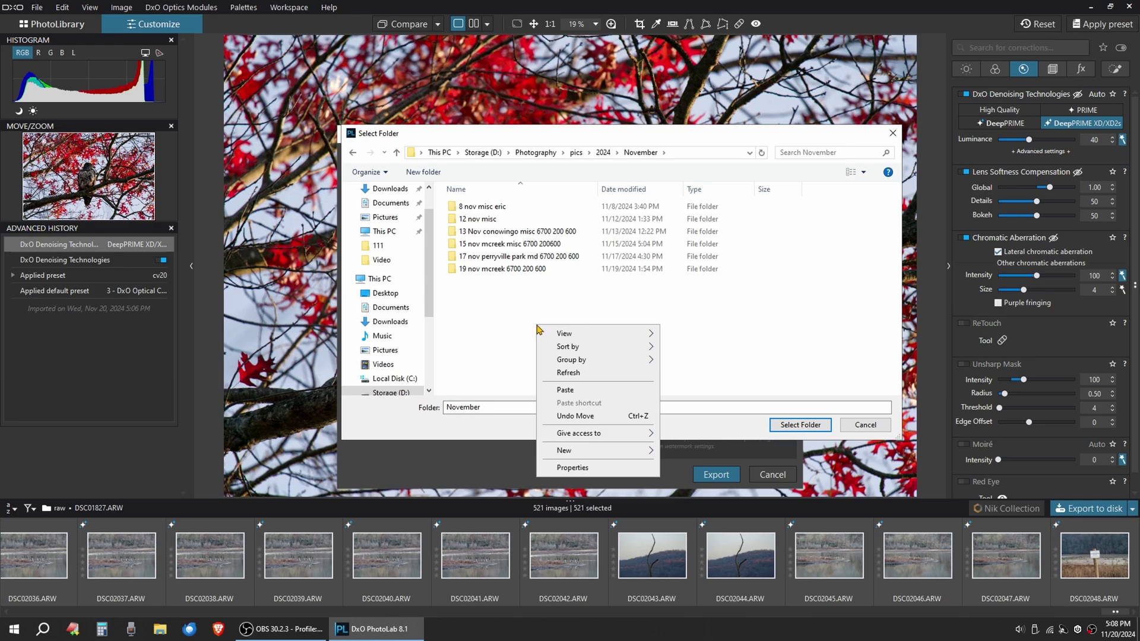
pyautogui.moveTo(635, 458)
pyautogui.click(686, 451)
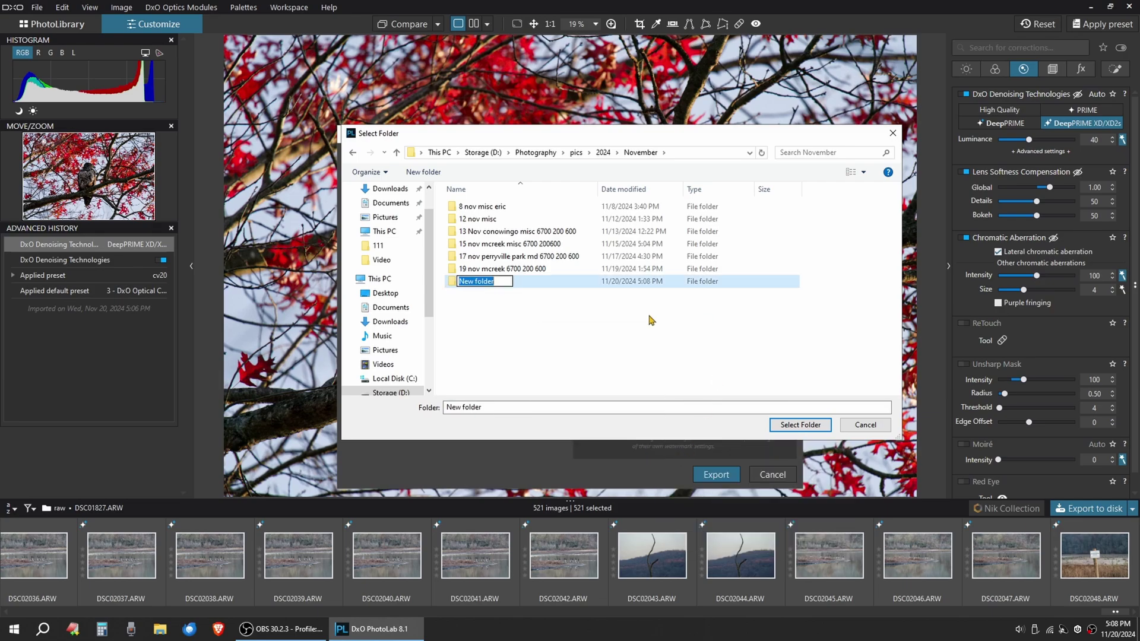
pyautogui.write('2')
pyautogui.write('0 Nov mc a9 200-600')
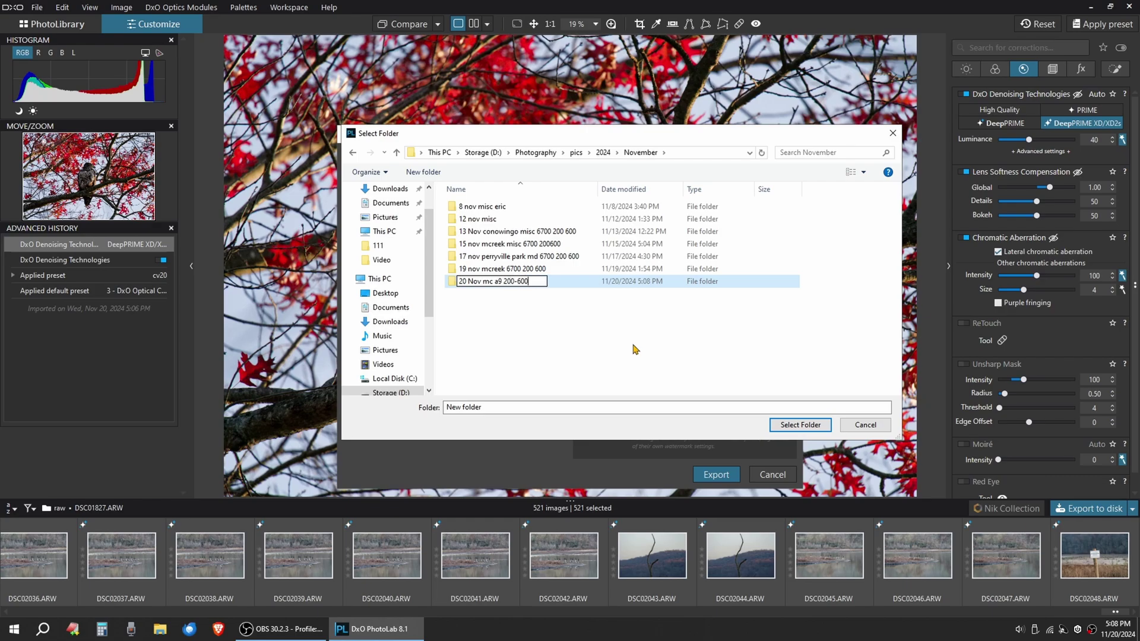
pyautogui.click(634, 349)
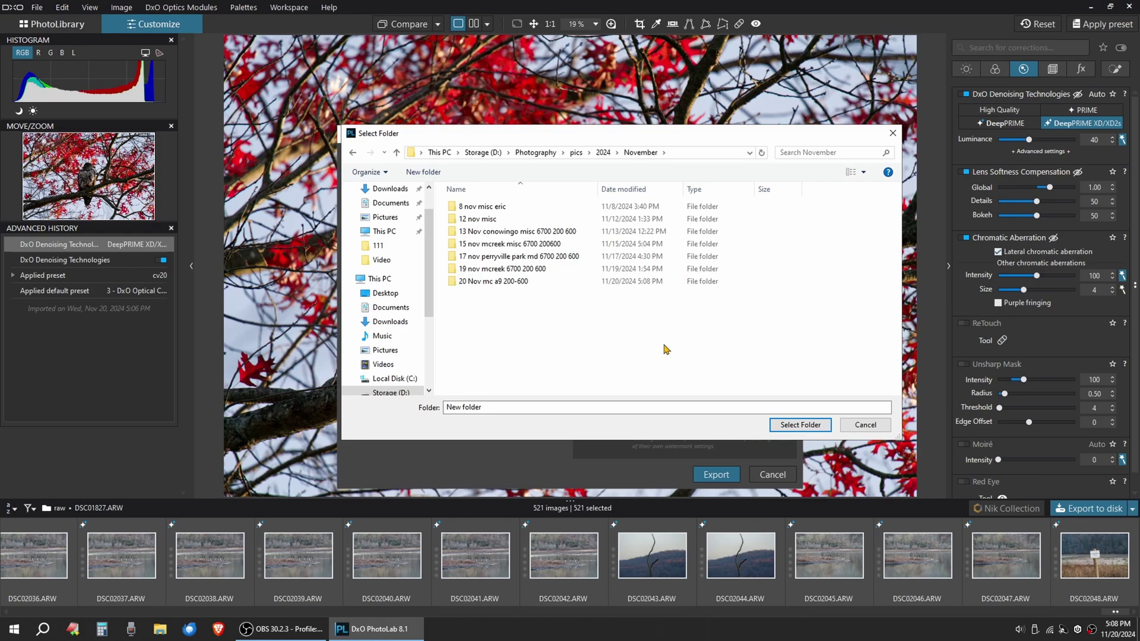
pyautogui.click(523, 281)
pyautogui.click(799, 425)
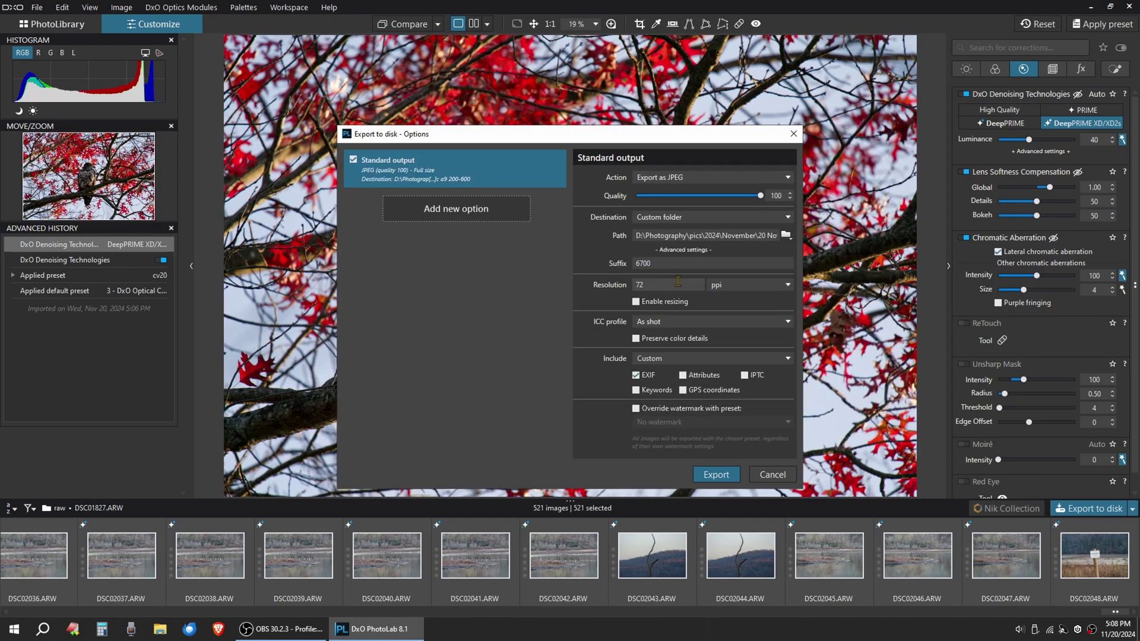
# Export the 521 photos as quality-100 JPEGs and open the 20 Nov mc a9 200-600 folder in Explorer
pyautogui.click(716, 474)
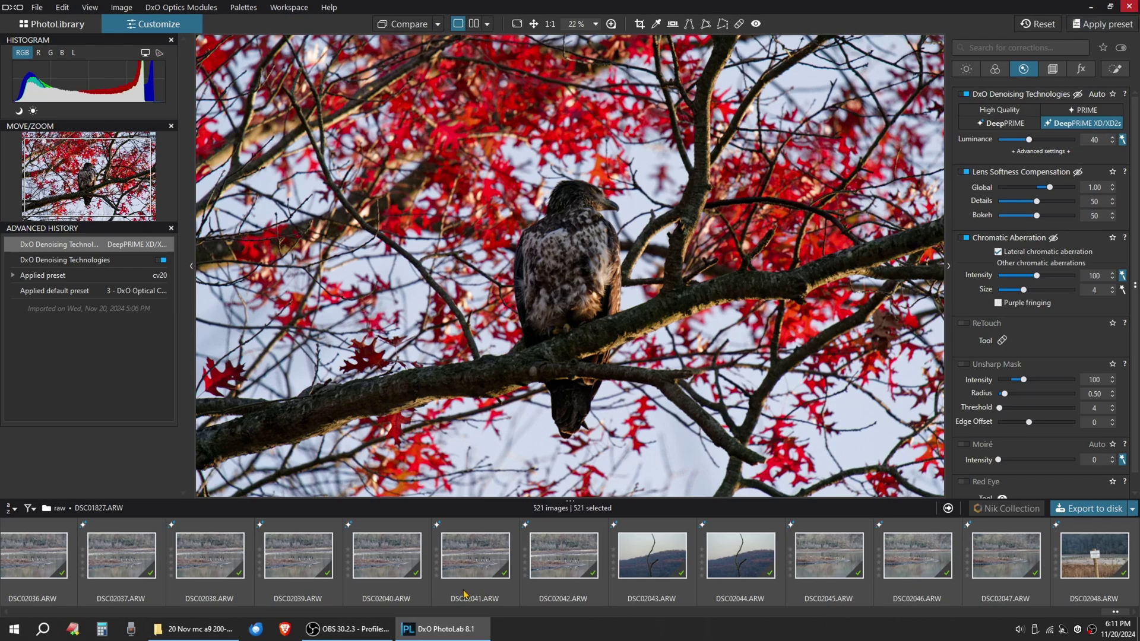
pyautogui.click(196, 629)
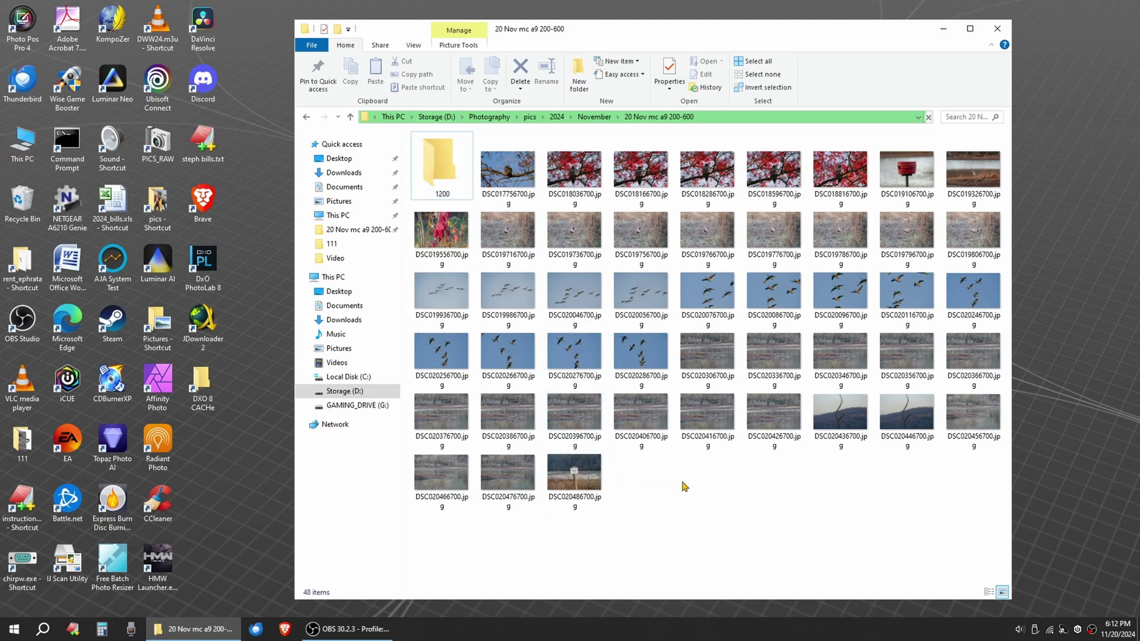
pyautogui.doubleClick(442, 166)
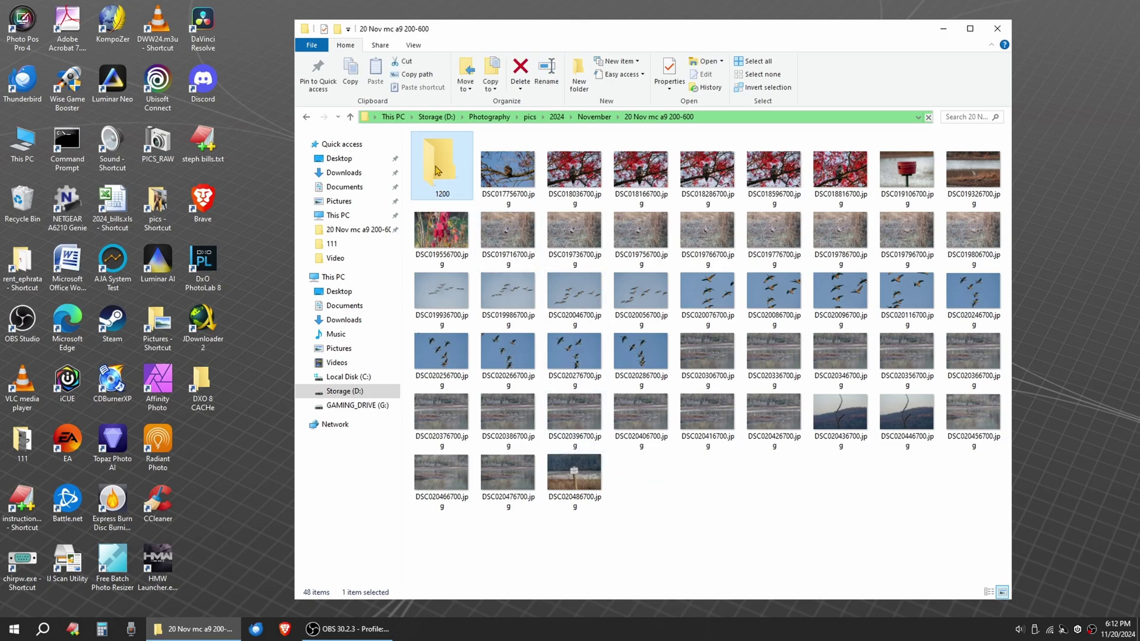
pyautogui.hotkey('alt', 'Left')
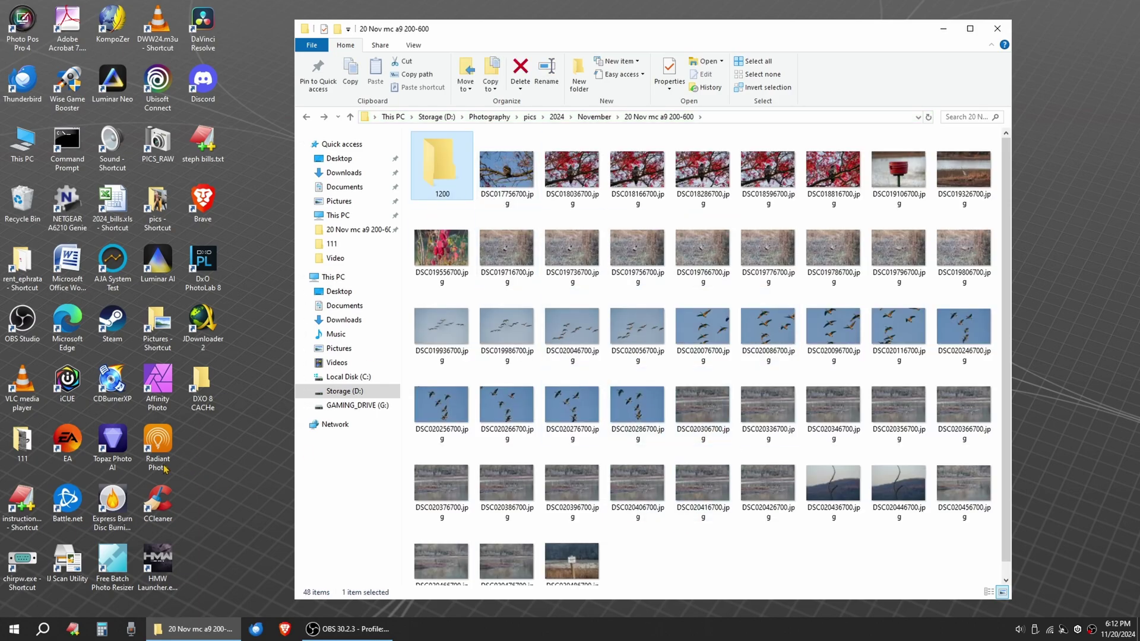
# Launch Free Batch Photo Resizer and browse Add Files to D:\Photography\pics\2024\November\20 Nov mc a9 200-600
pyautogui.click(116, 555)
pyautogui.doubleClick(116, 555)
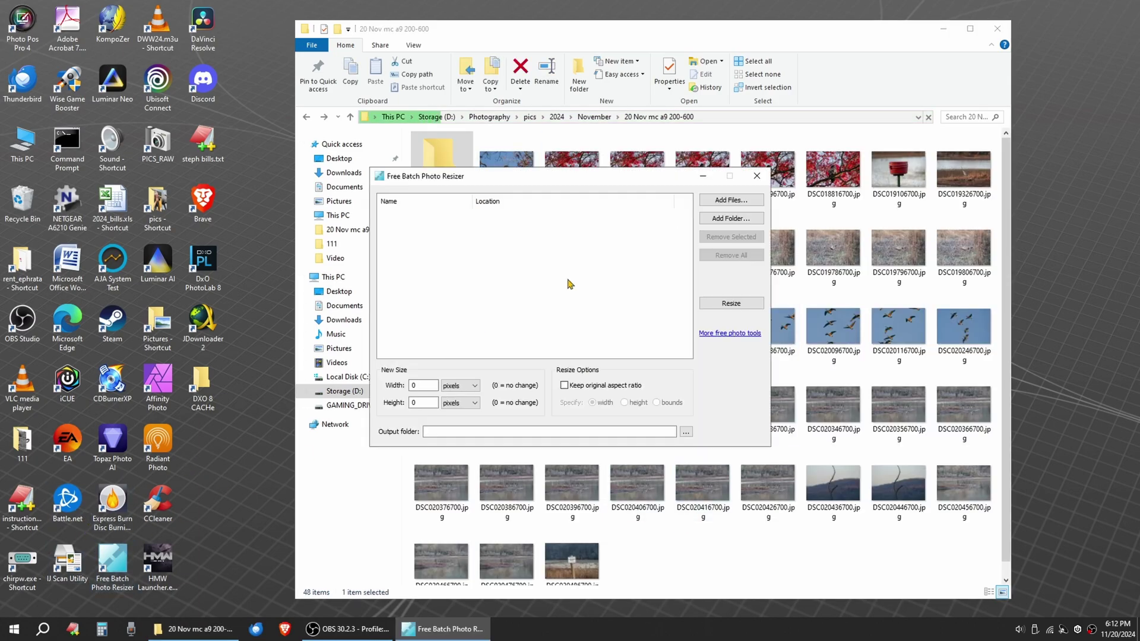
pyautogui.click(721, 201)
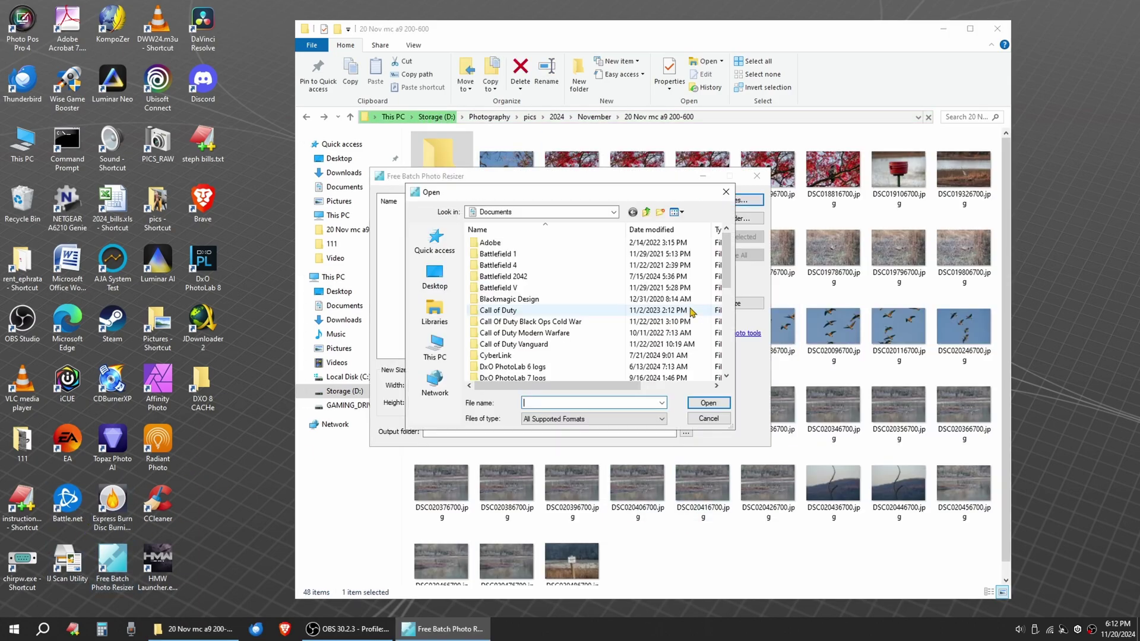
pyautogui.click(435, 345)
pyautogui.click(498, 364)
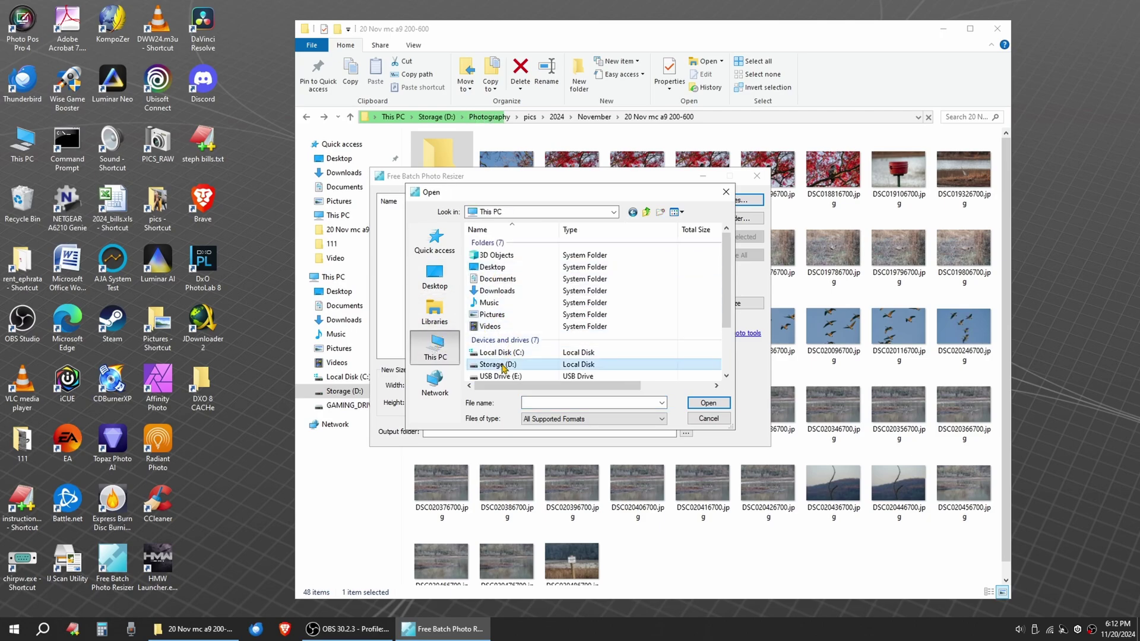
pyautogui.doubleClick(502, 365)
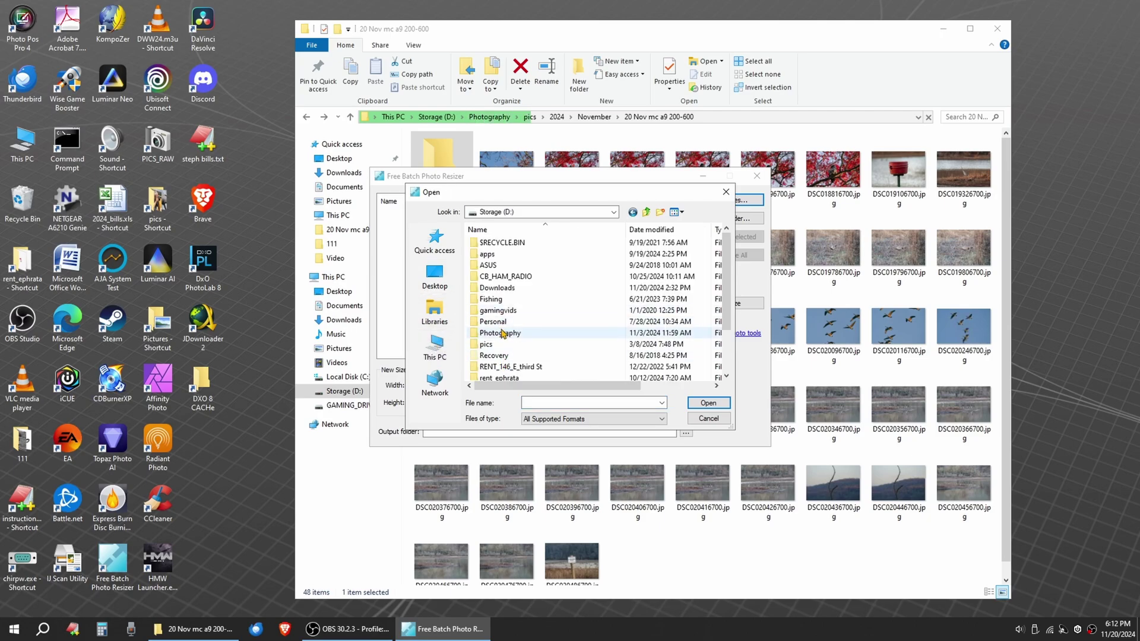
pyautogui.doubleClick(503, 336)
pyautogui.doubleClick(517, 299)
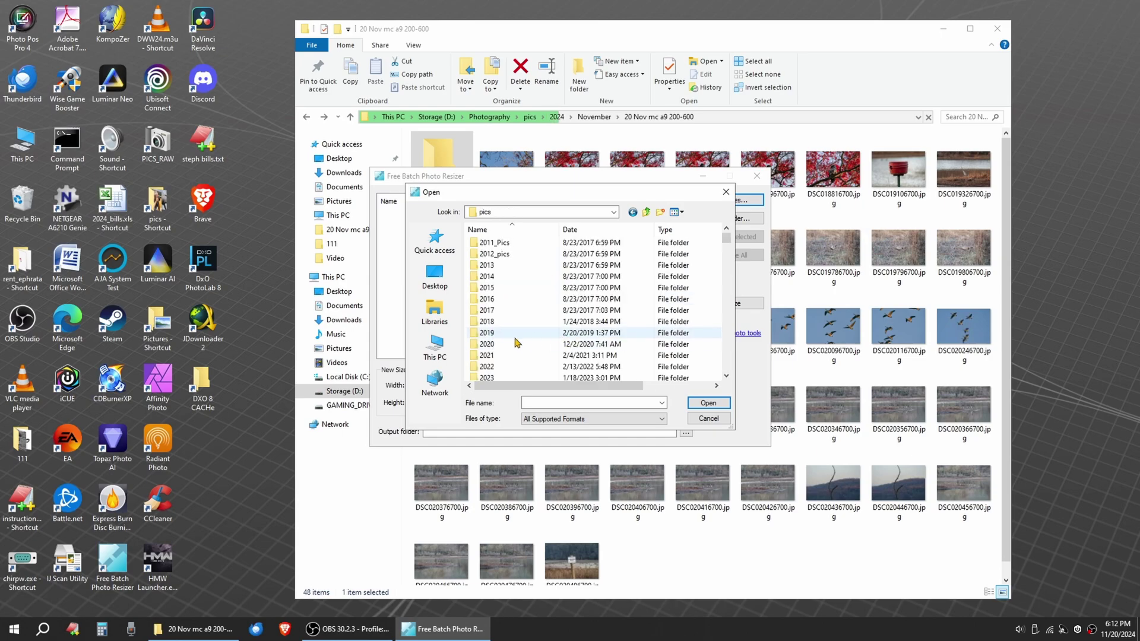
pyautogui.doubleClick(488, 355)
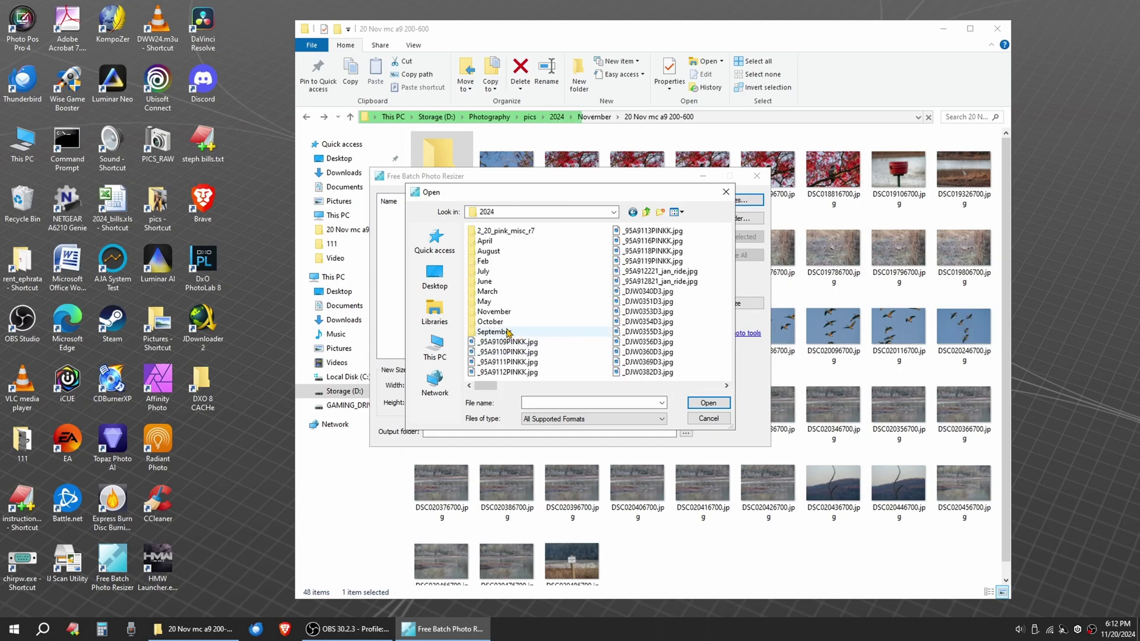
pyautogui.doubleClick(504, 313)
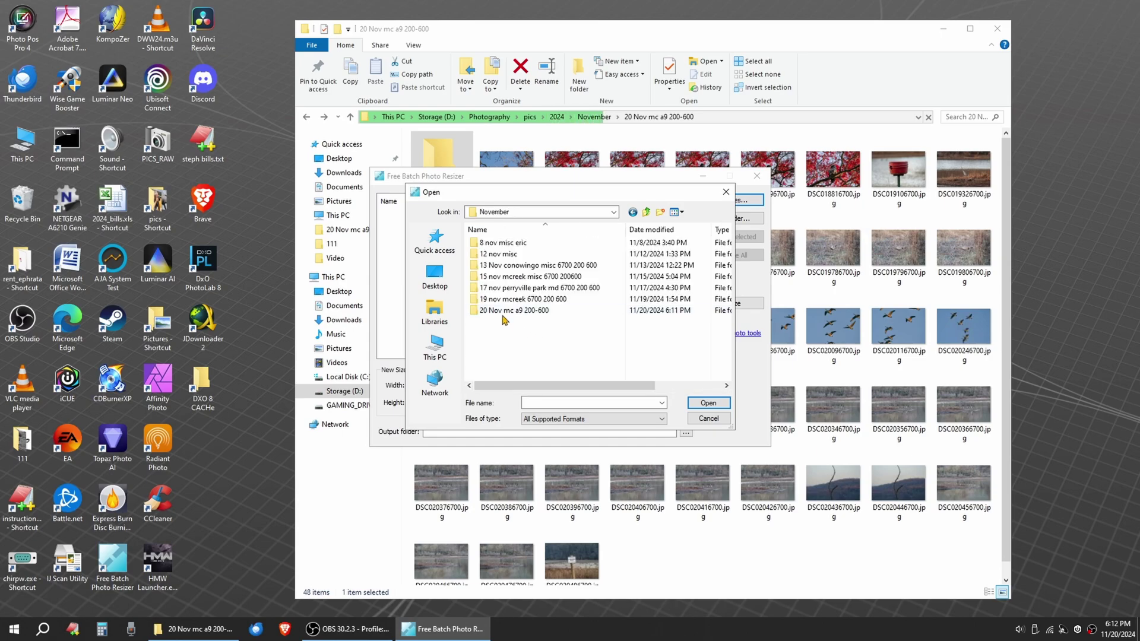
pyautogui.doubleClick(506, 315)
# Select all 47 JPEGs, DSC017756700.jpg through DSC020486700.jpg, and add them to the resize list
pyautogui.click(558, 264)
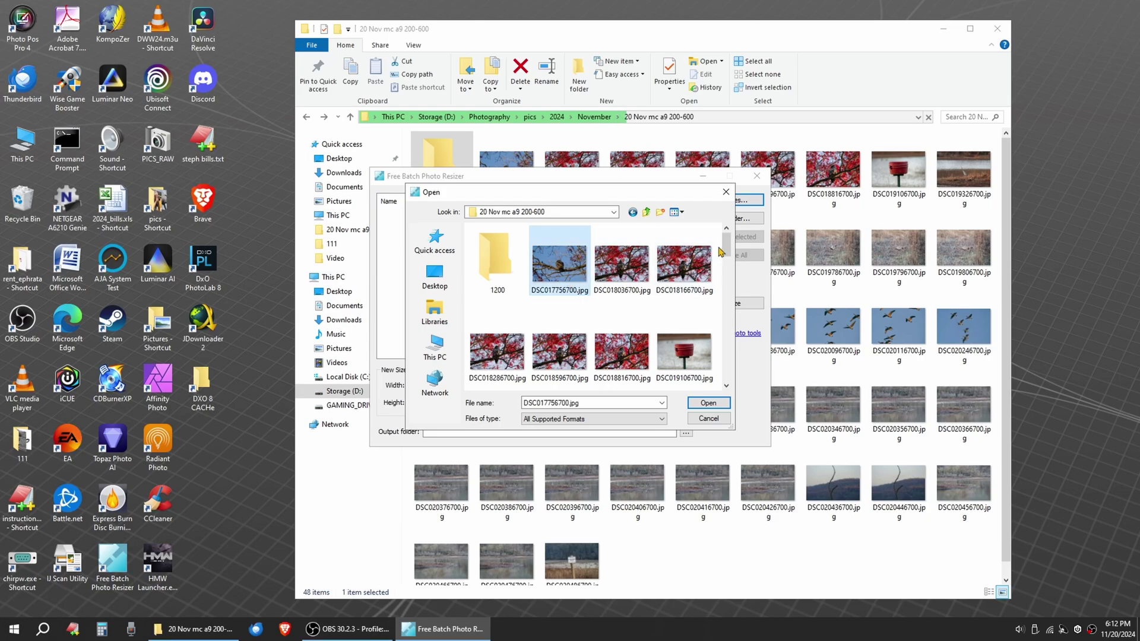
pyautogui.moveTo(725, 250); pyautogui.dragTo(725, 371)
pyautogui.keyDown('shift'); pyautogui.click(687, 377); pyautogui.keyUp('shift')
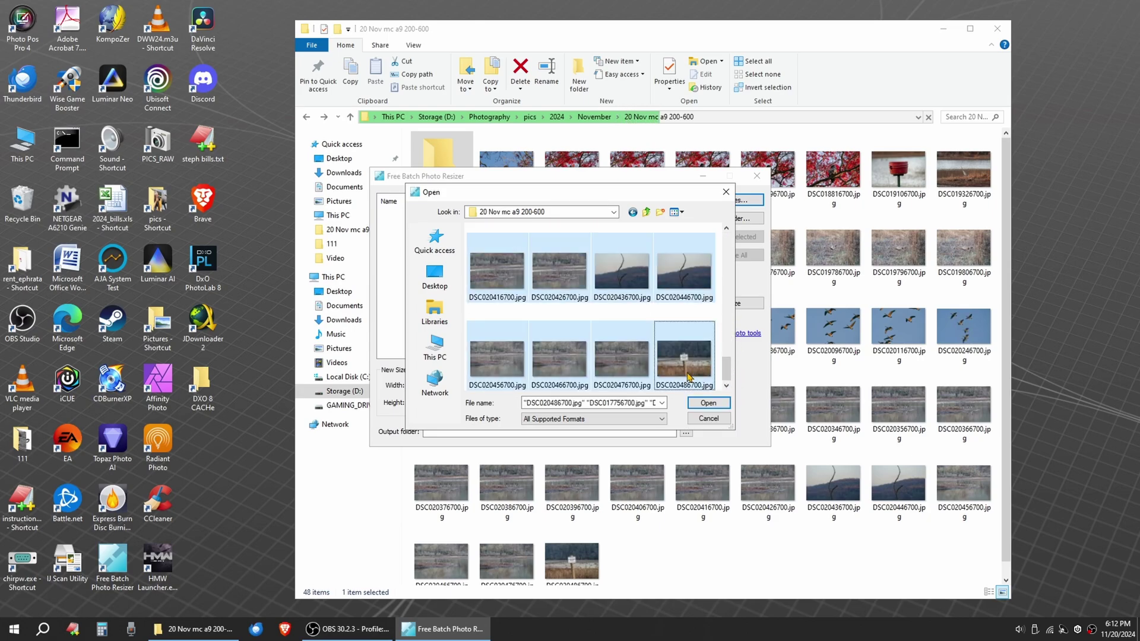
pyautogui.click(707, 403)
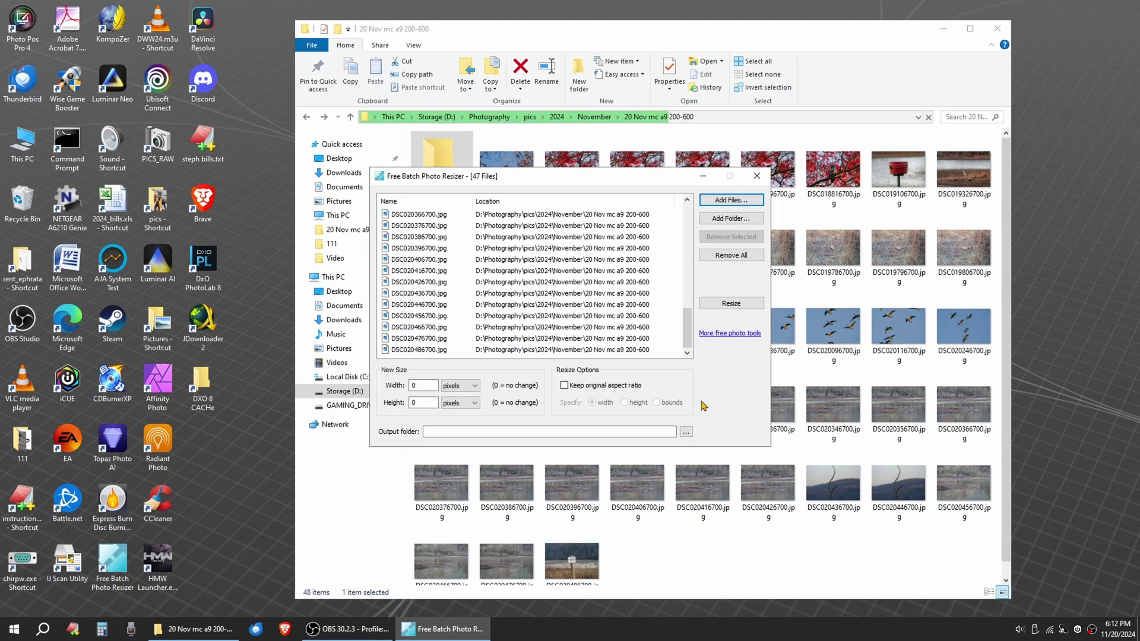
# Keep the original aspect ratio and browse the output folder picker to D:\Photography\pics
pyautogui.click(564, 385)
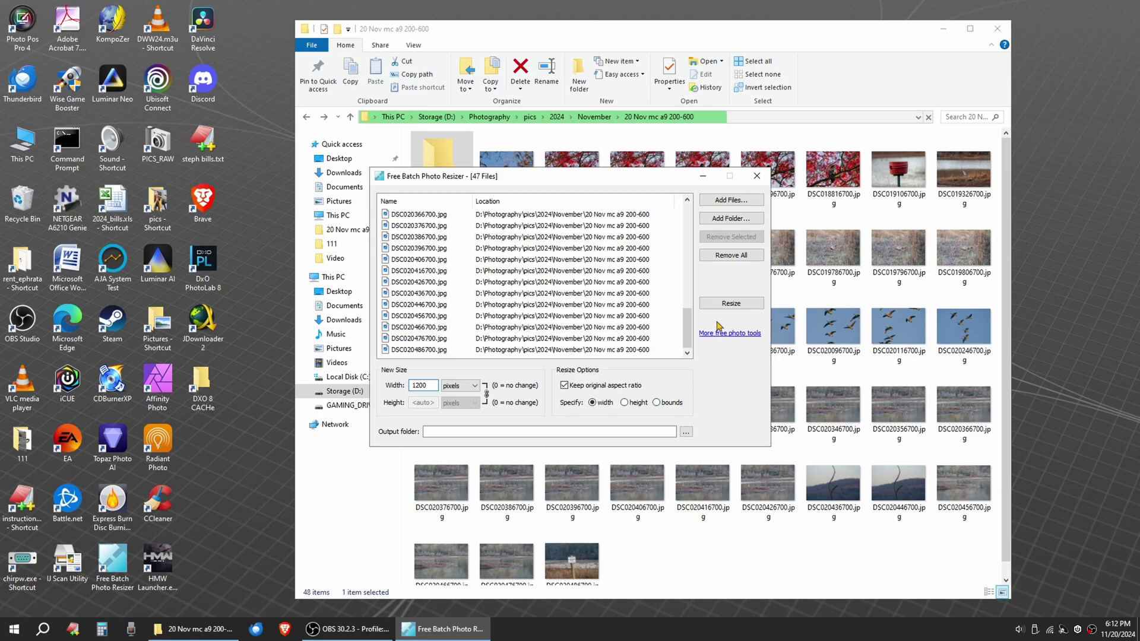
pyautogui.click(685, 431)
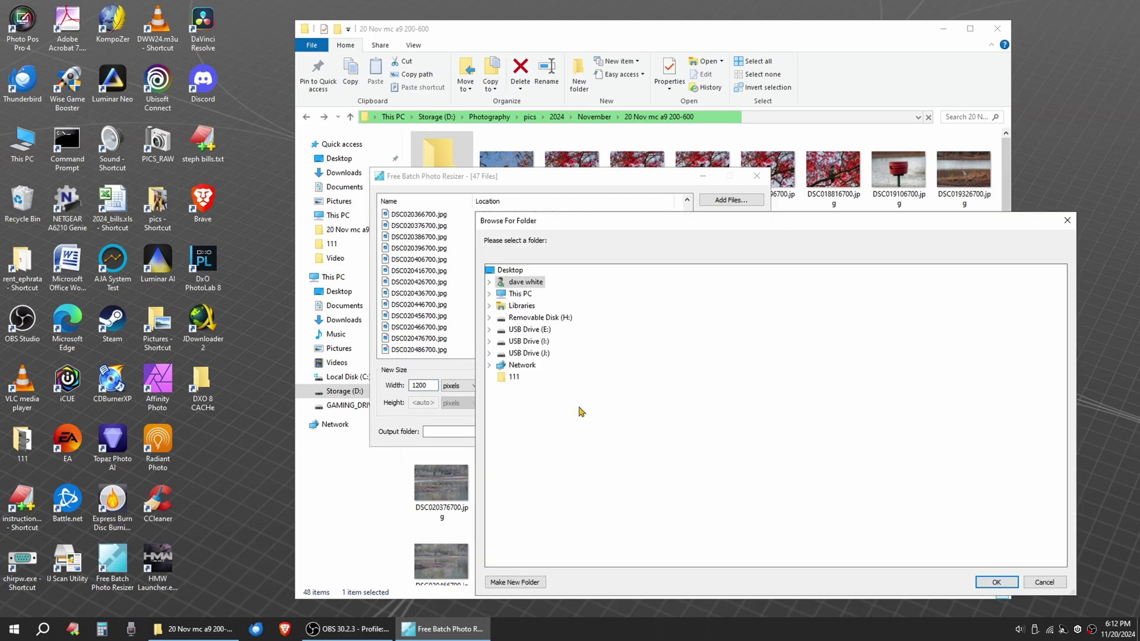
pyautogui.click(490, 295)
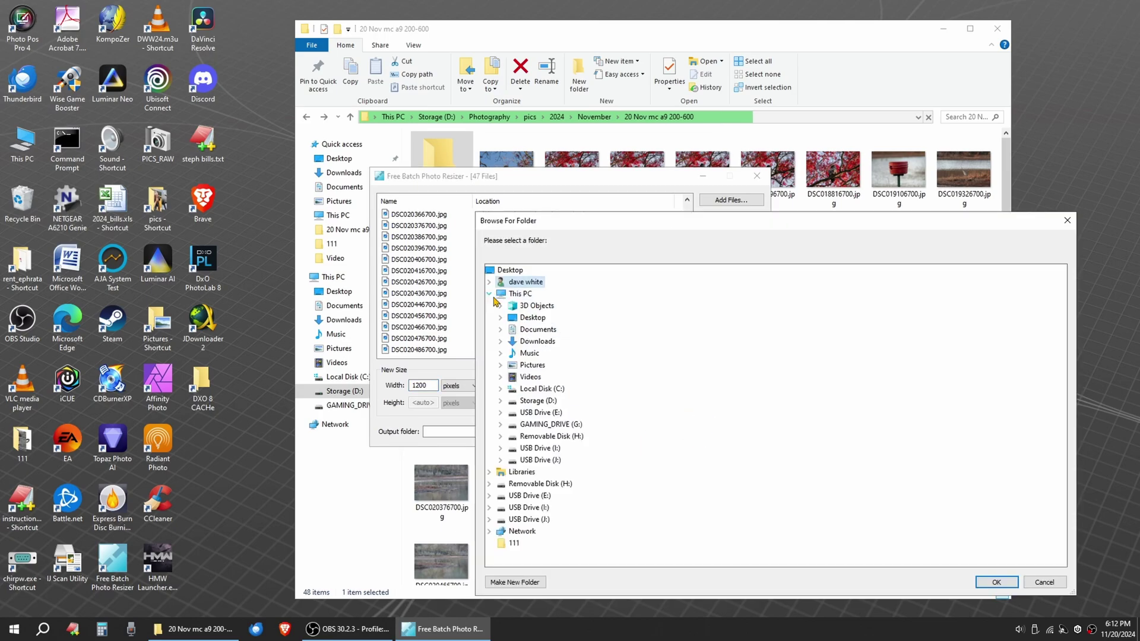
pyautogui.doubleClick(537, 400)
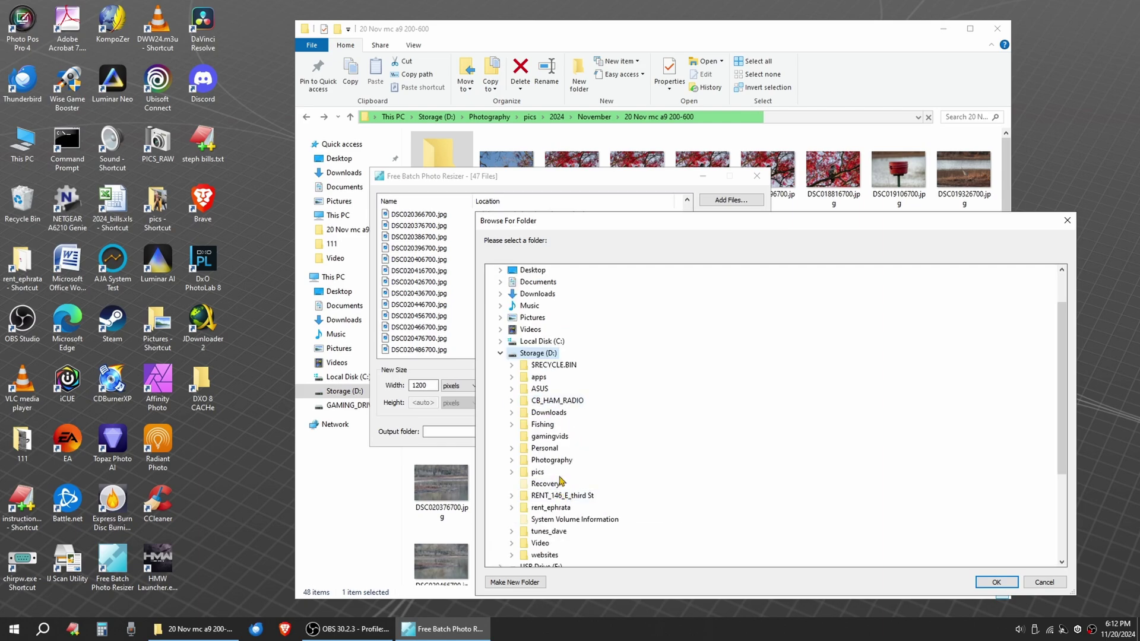
pyautogui.click(551, 460)
pyautogui.doubleClick(551, 460)
pyautogui.click(549, 484)
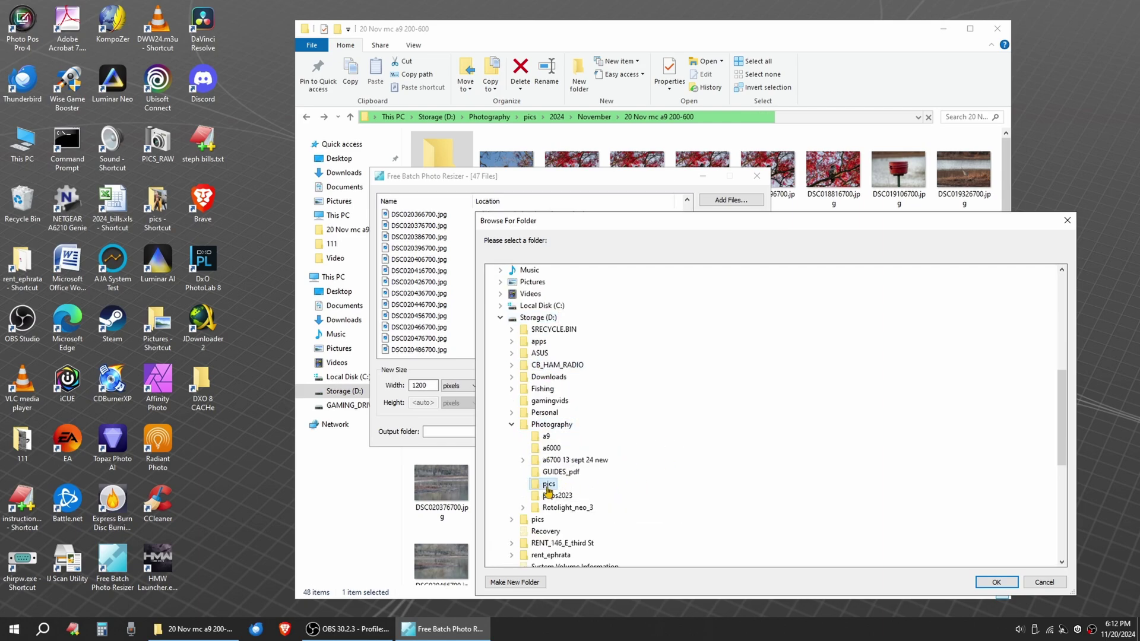
pyautogui.doubleClick(549, 484)
# Choose the 1200 subfolder inside 2024\November\20 Nov mc a9 200-600 as output and start the 1200 px resize
pyautogui.doubleClick(561, 329)
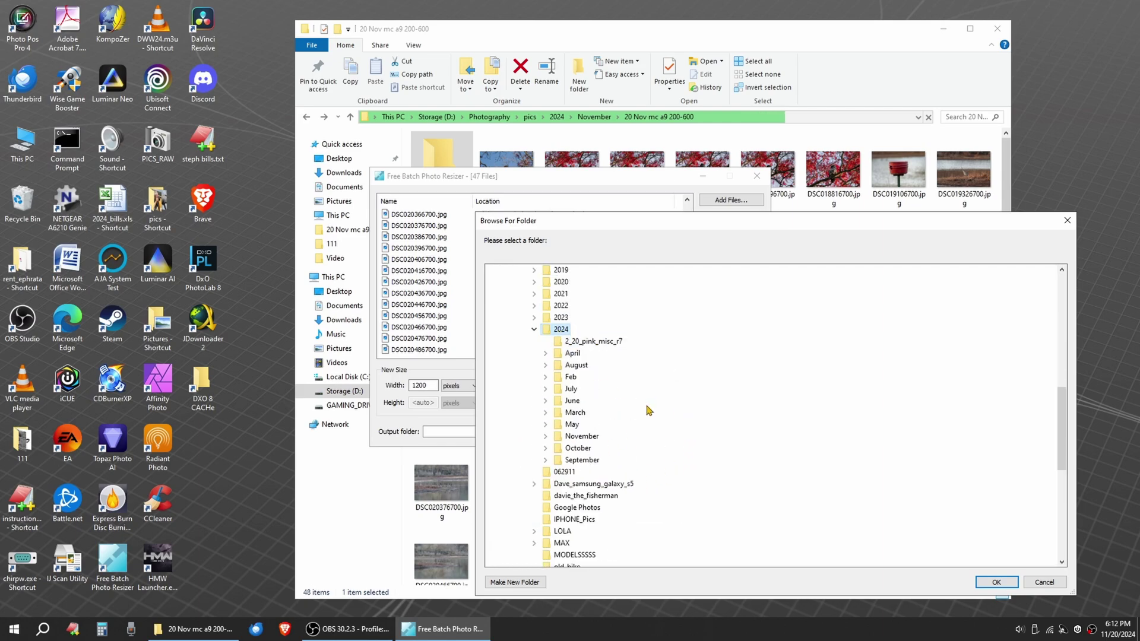
pyautogui.doubleClick(581, 436)
pyautogui.click(607, 518)
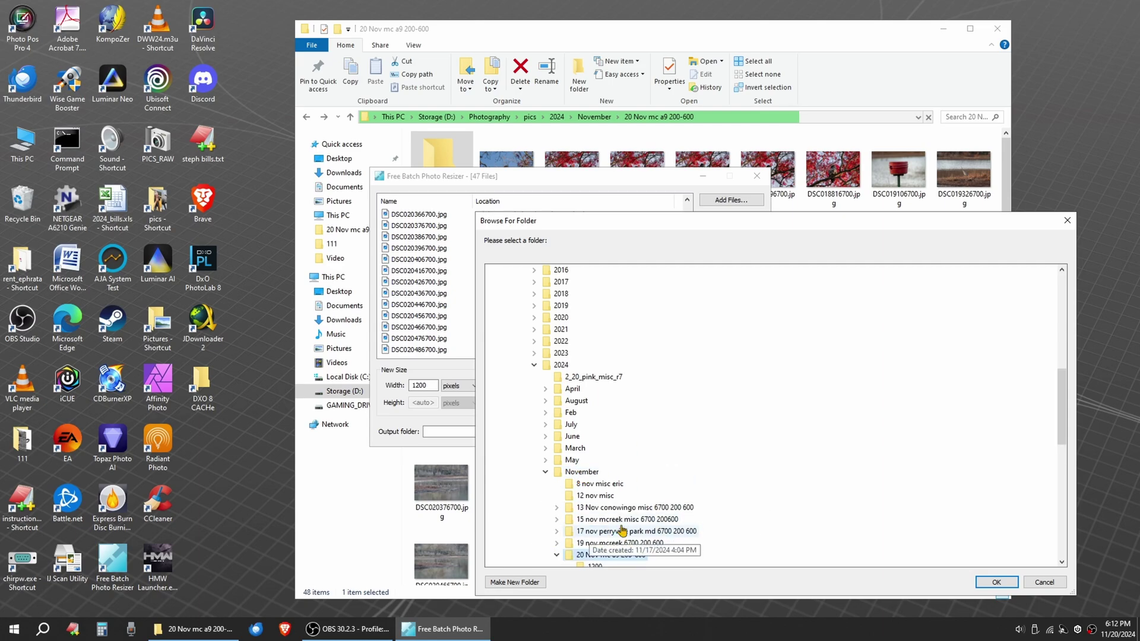
pyautogui.doubleClick(607, 519)
pyautogui.click(592, 462)
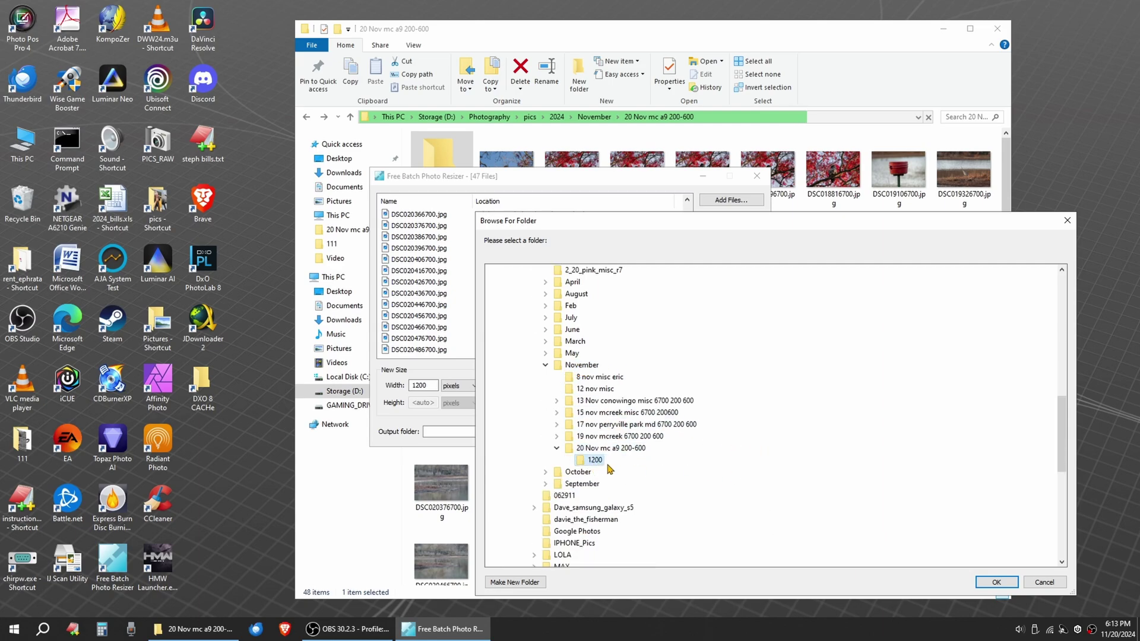
pyautogui.click(996, 582)
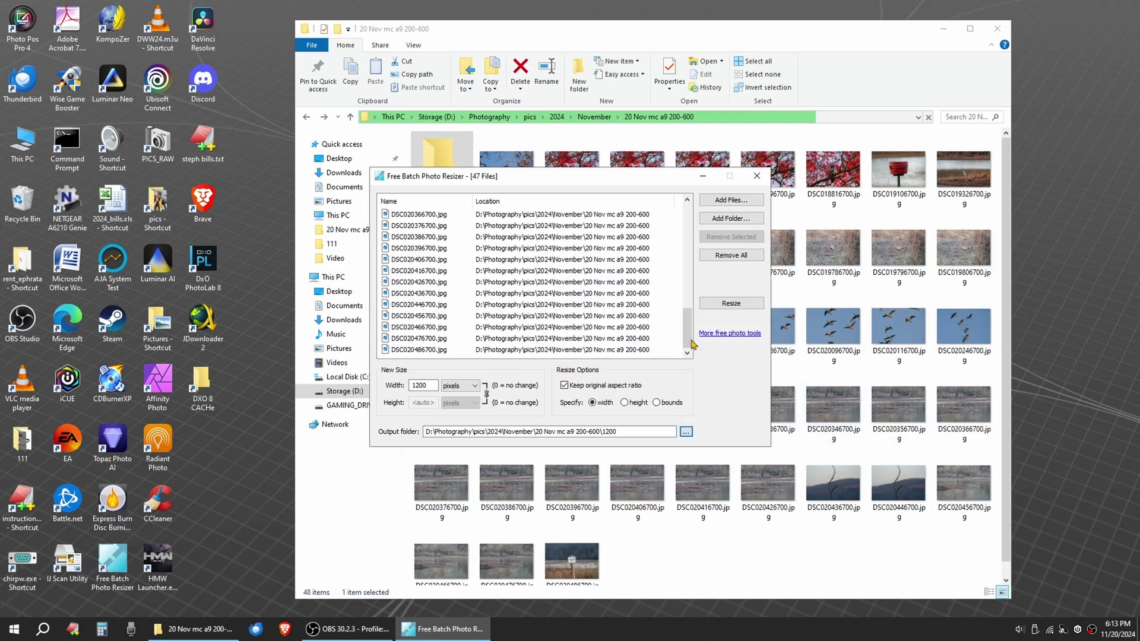
pyautogui.click(731, 304)
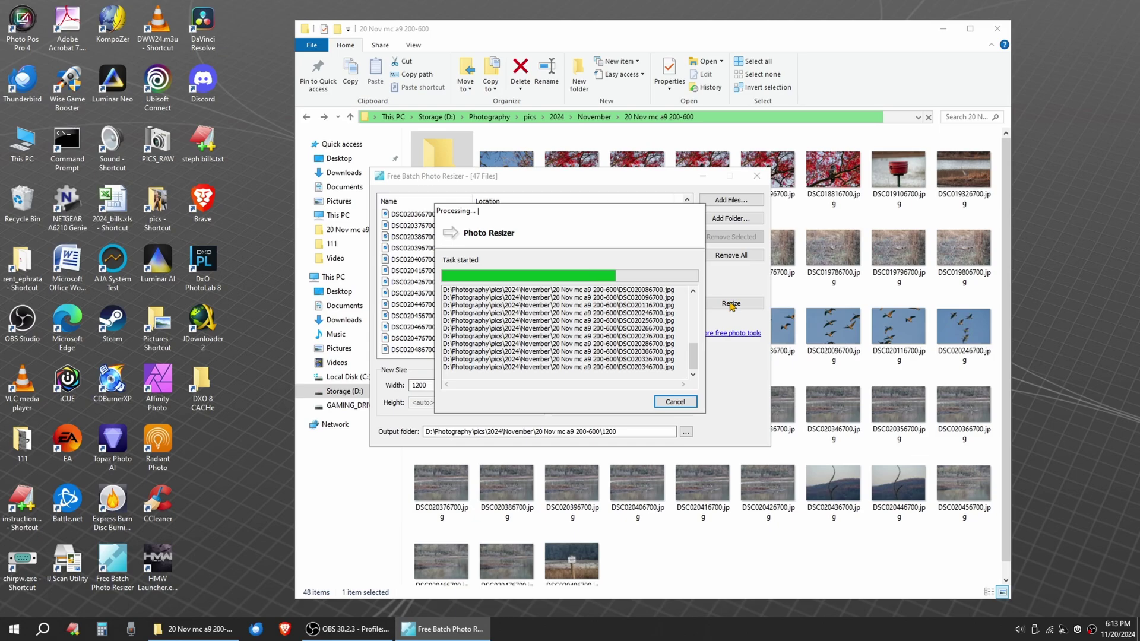
# Open the 1200 folder in Explorer and view the resized DSC018816700.jpg (1200 x 800) in Photos
pyautogui.click(725, 571)
pyautogui.doubleClick(427, 190)
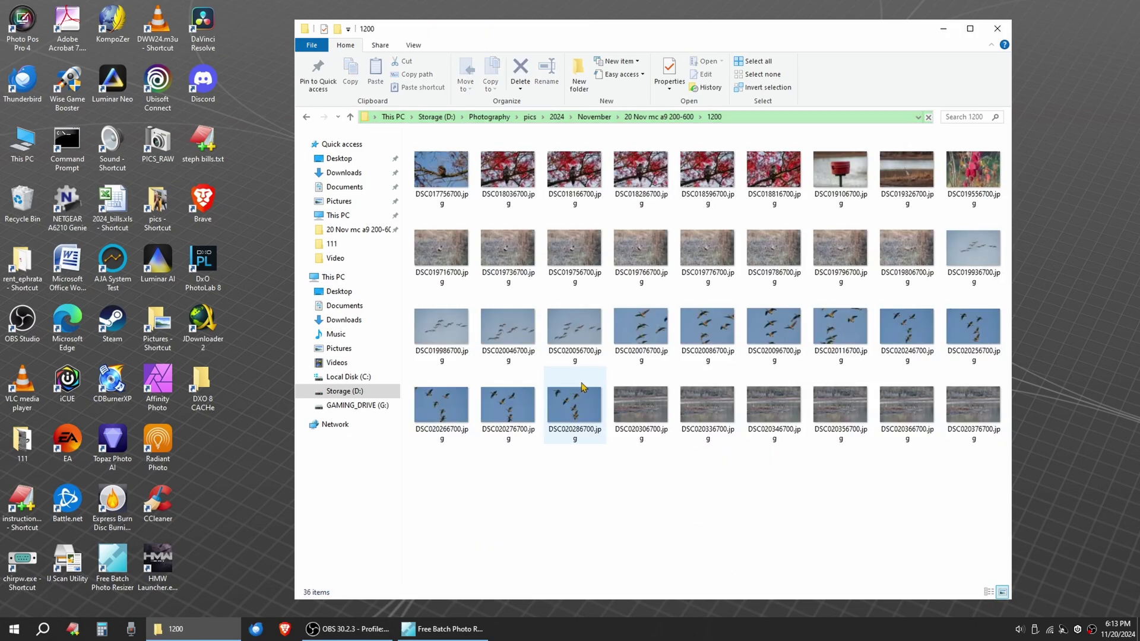
pyautogui.doubleClick(587, 173)
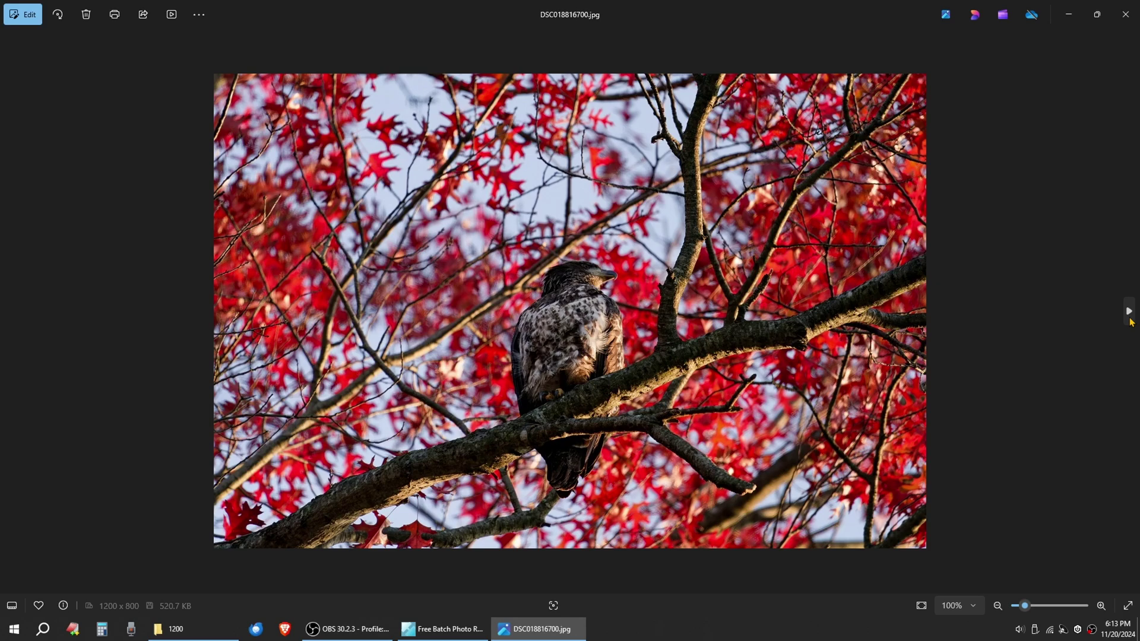
# Browse the resized photos, past the red bucket and pheasant shots, to DSC019936700.jpg at 1200 x 799
pyautogui.click(1129, 317)
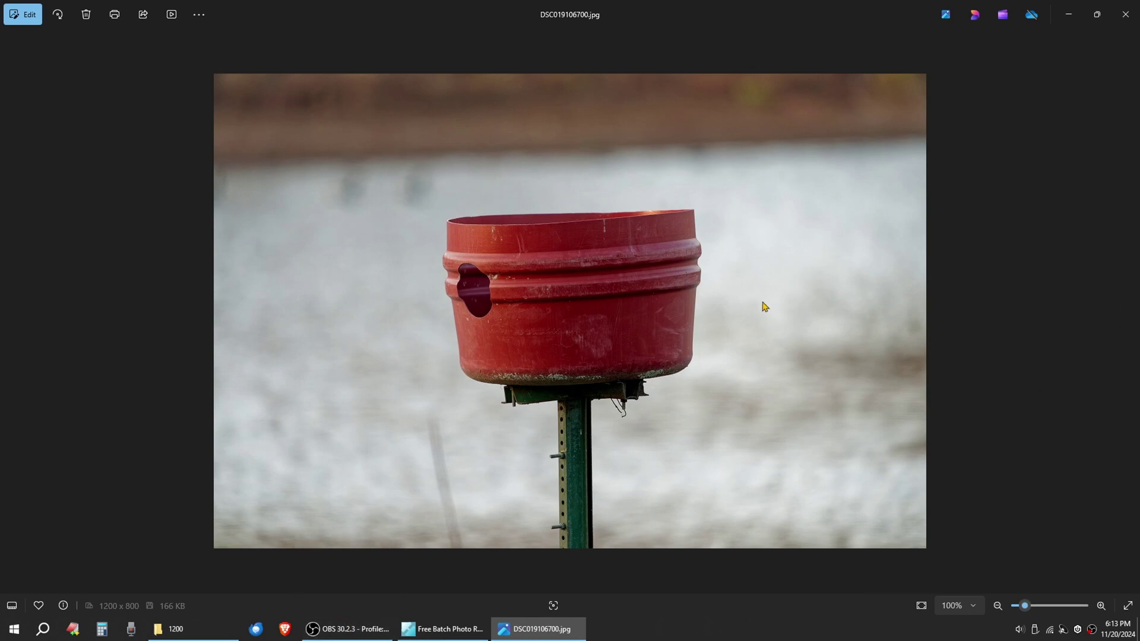
pyautogui.click(1129, 311)
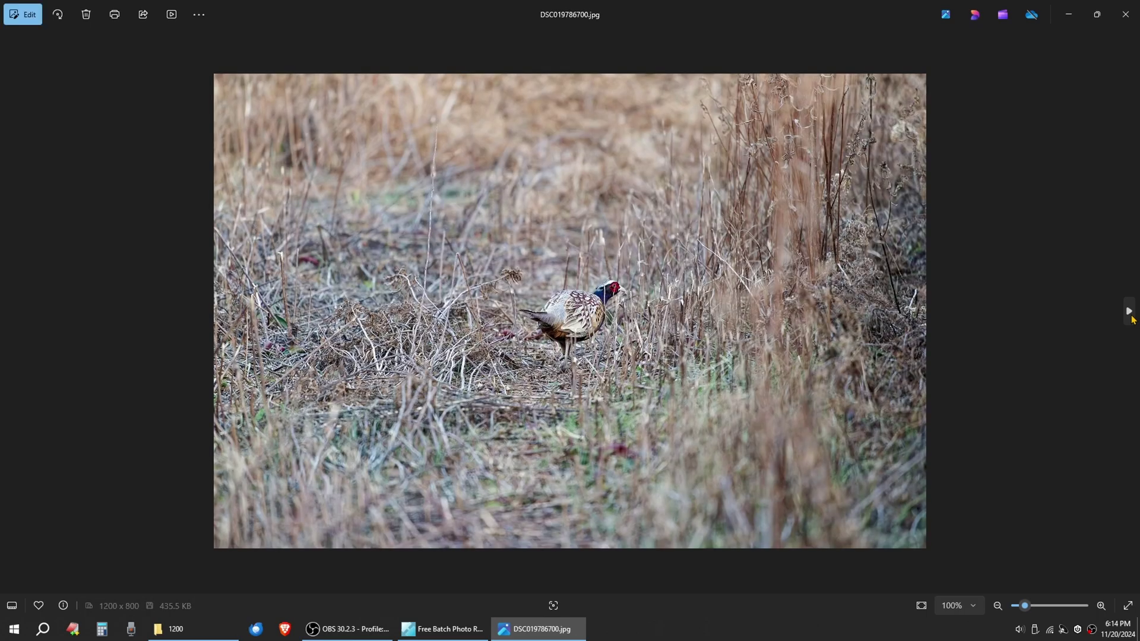
pyautogui.click(1131, 319)
pyautogui.click(1131, 319)
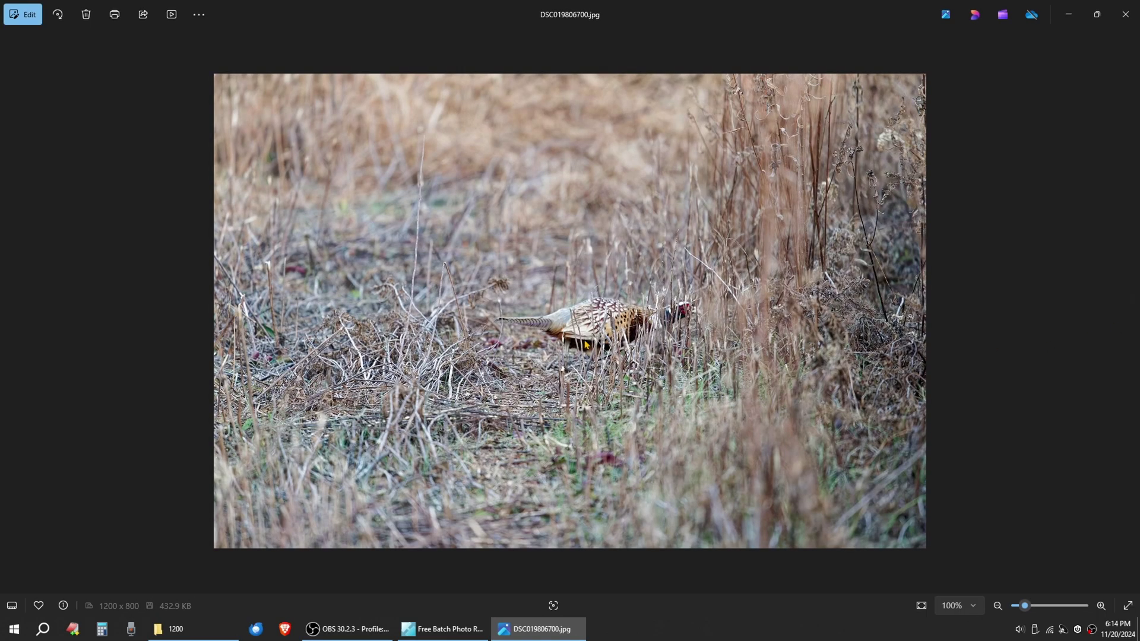
pyautogui.click(18, 314)
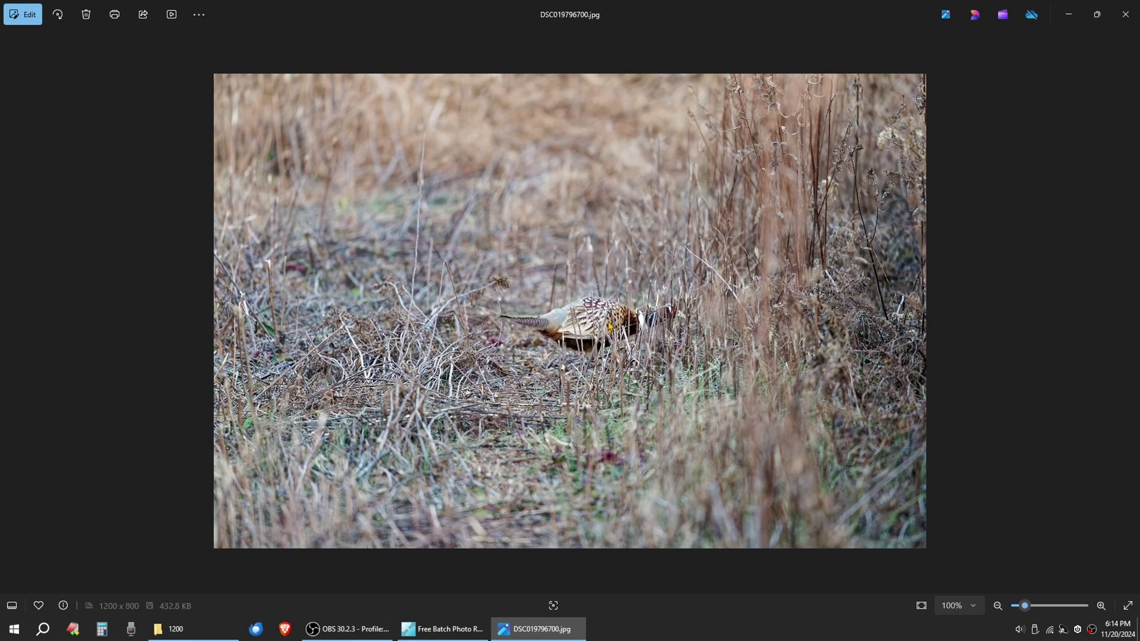
pyautogui.click(9, 325)
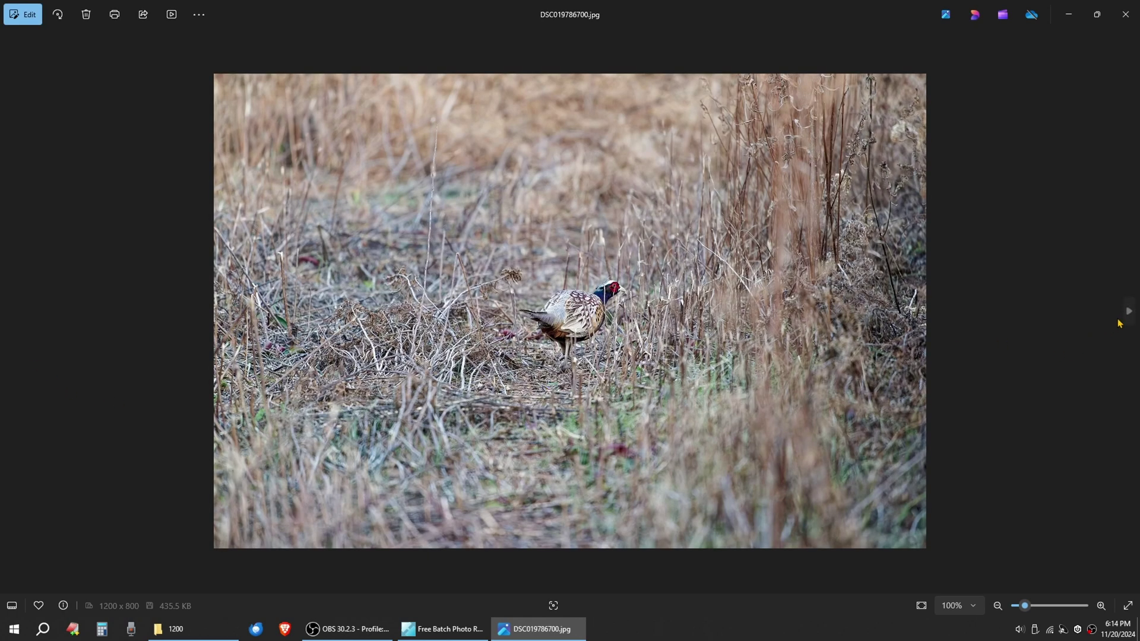
pyautogui.click(1130, 315)
pyautogui.click(1132, 317)
# Step past the resized geese photos DSC019936700, DSC020046700 and DSC020056700 to the close-up DSC020086700.jpg
pyautogui.click(1130, 314)
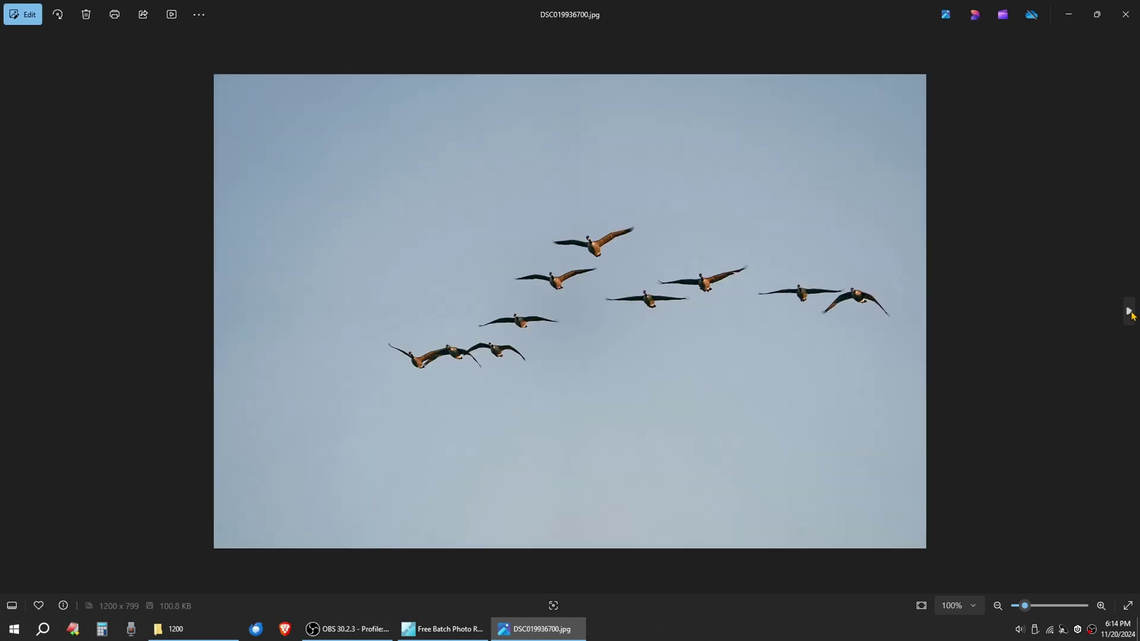
pyautogui.click(1104, 323)
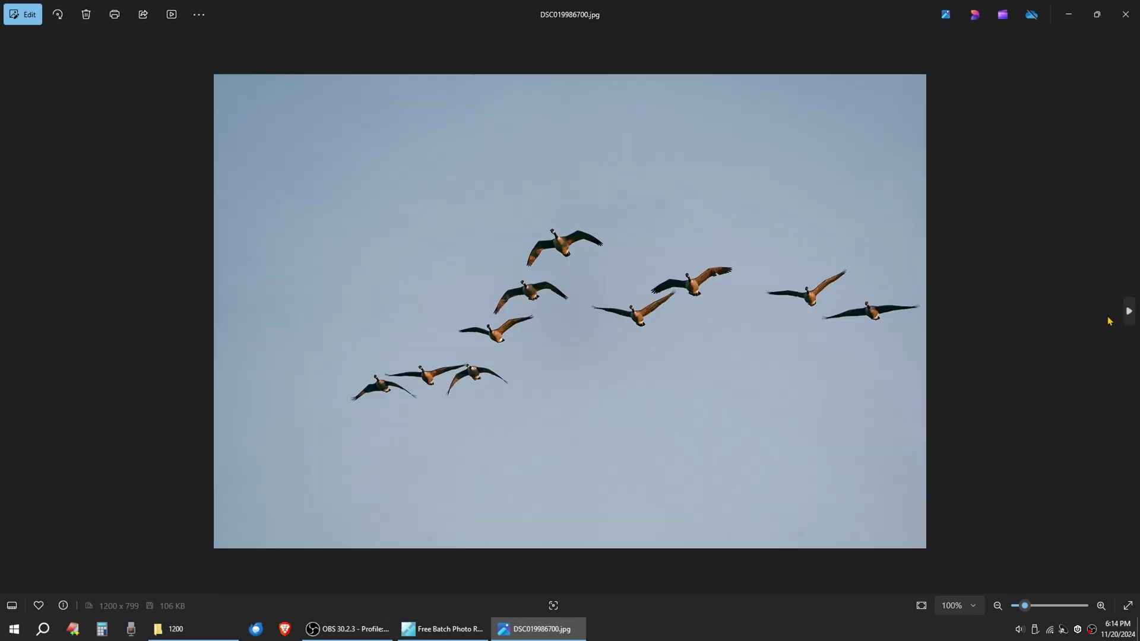
pyautogui.click(1108, 321)
pyautogui.click(1108, 321)
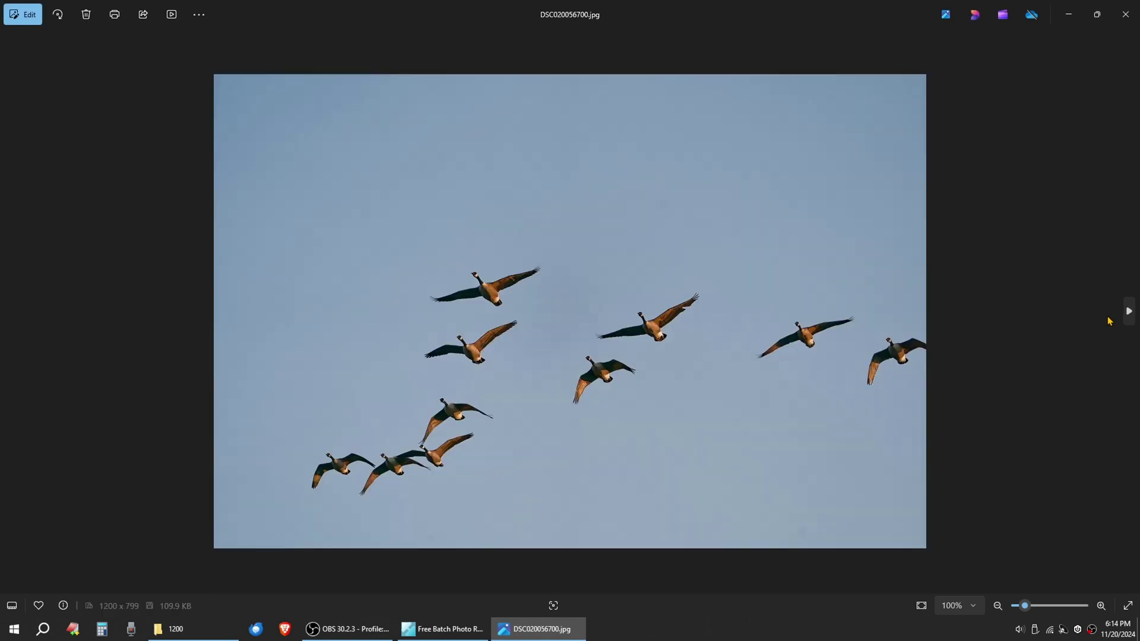
pyautogui.click(1107, 321)
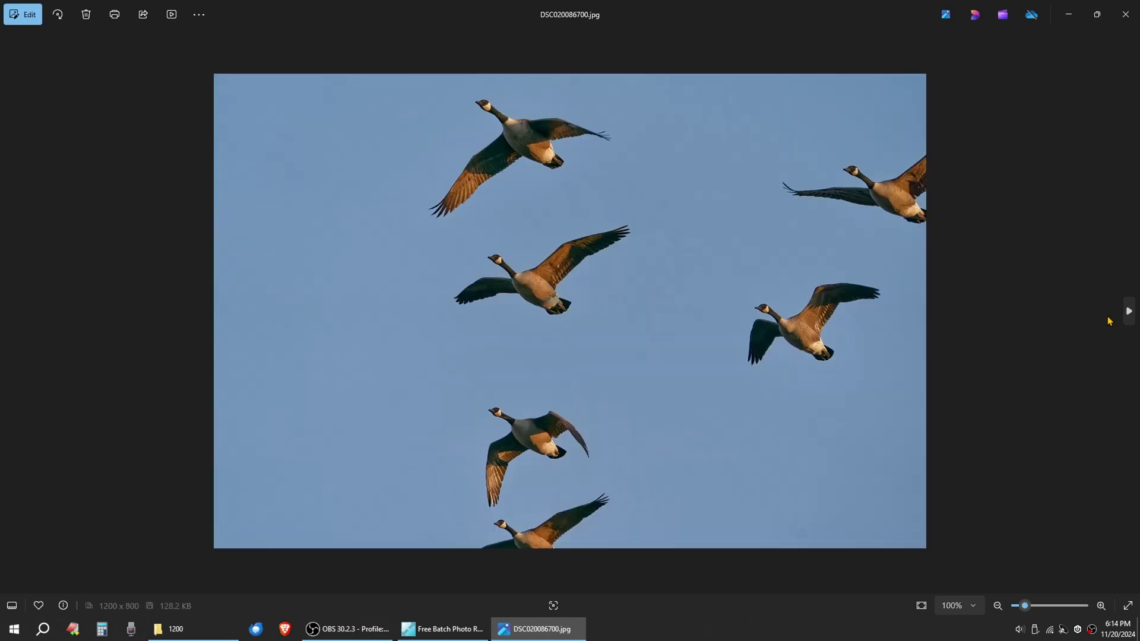